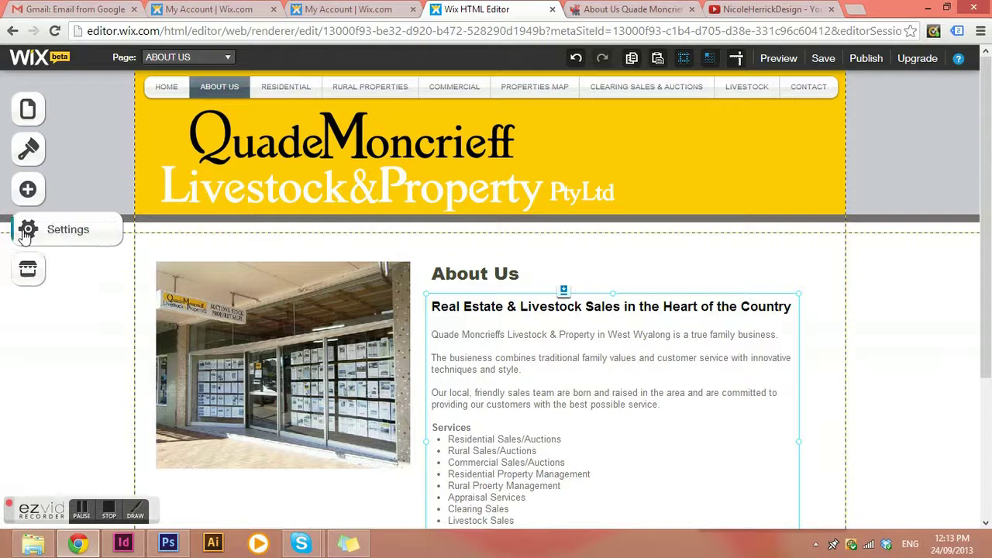
Look through the site settings options, the elements that can be added, and the Apps category among them.
{"action": "scroll", "coordinate": [90, 332], "scroll_direction": "down", "scroll_amount": 2}
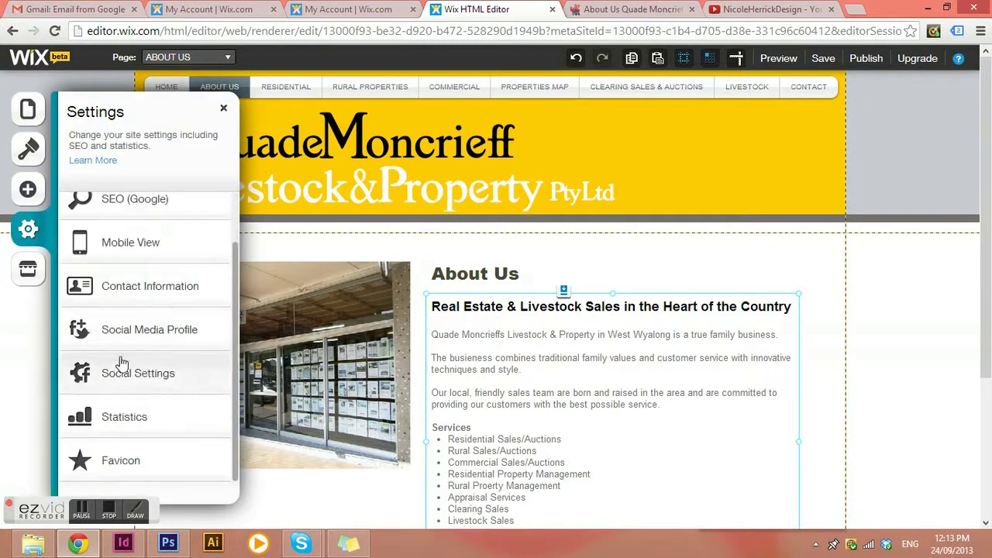
{"action": "scroll", "coordinate": [92, 232], "scroll_direction": "up", "scroll_amount": 2}
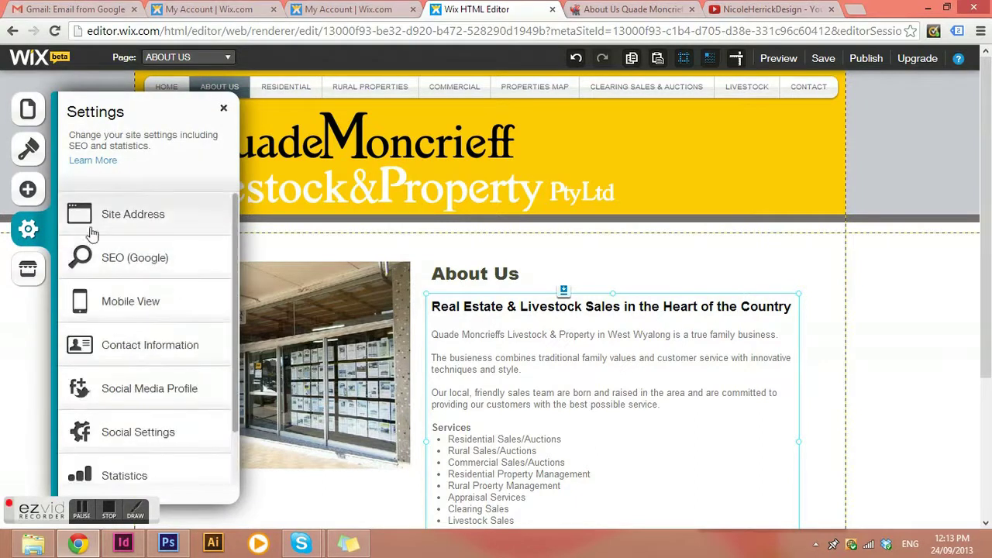
{"action": "left_click", "coordinate": [28, 189]}
{"action": "scroll", "coordinate": [137, 233], "scroll_direction": "down", "scroll_amount": 2}
{"action": "scroll", "coordinate": [137, 232], "scroll_direction": "down", "scroll_amount": 2}
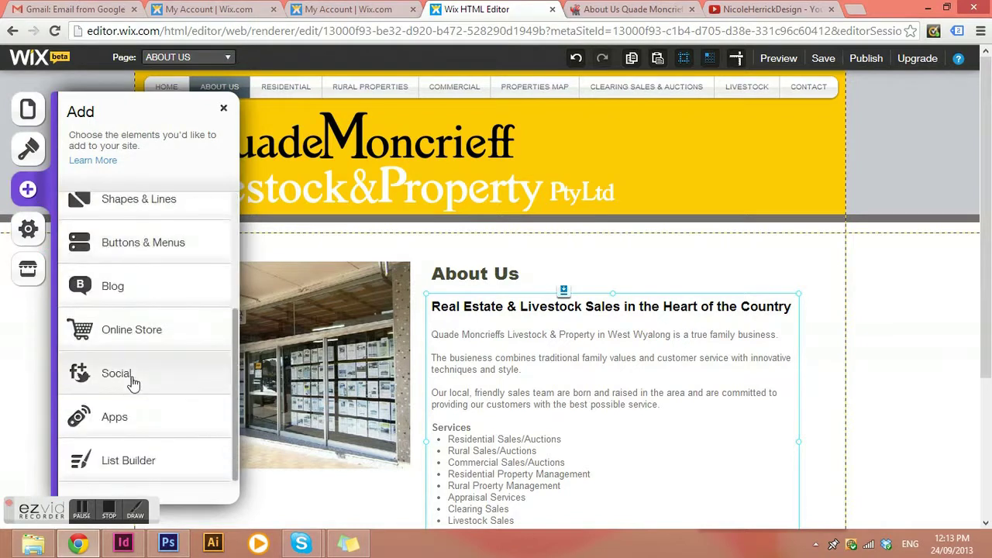
{"action": "left_click", "coordinate": [116, 417]}
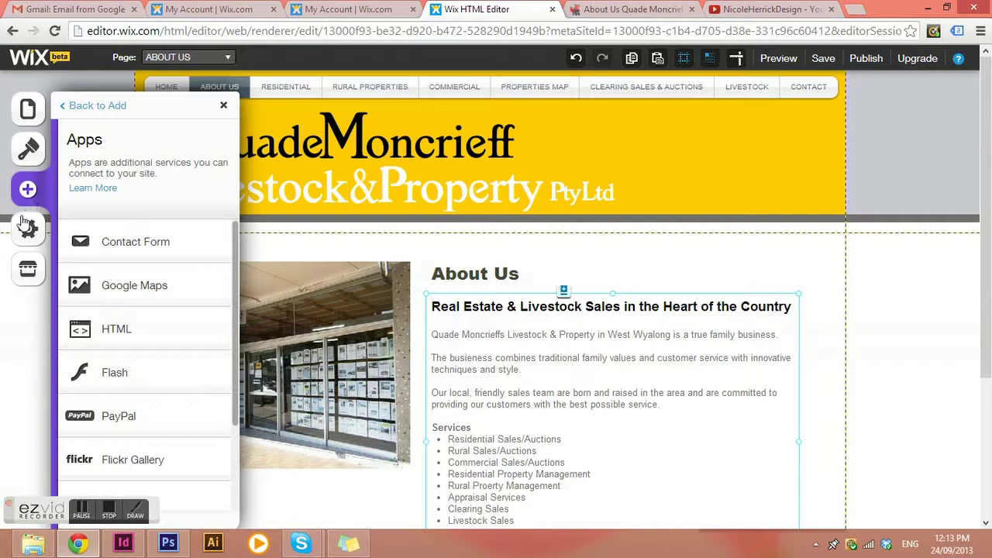
Open the Wix App Market and read the short descriptions of the Revolution Slider and Display Any Social Feeds apps.
{"action": "left_click", "coordinate": [28, 271]}
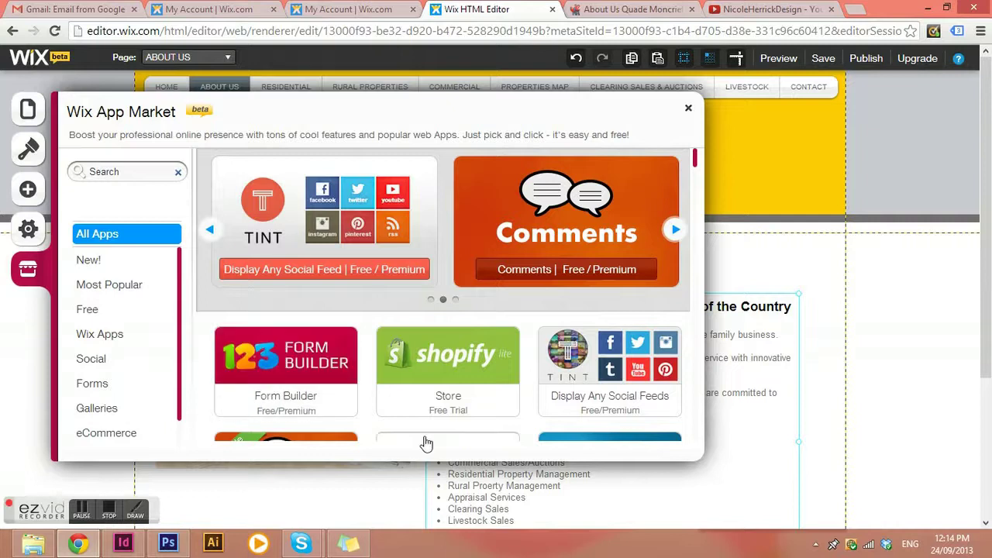
{"action": "scroll", "coordinate": [511, 399], "scroll_direction": "down", "scroll_amount": 3}
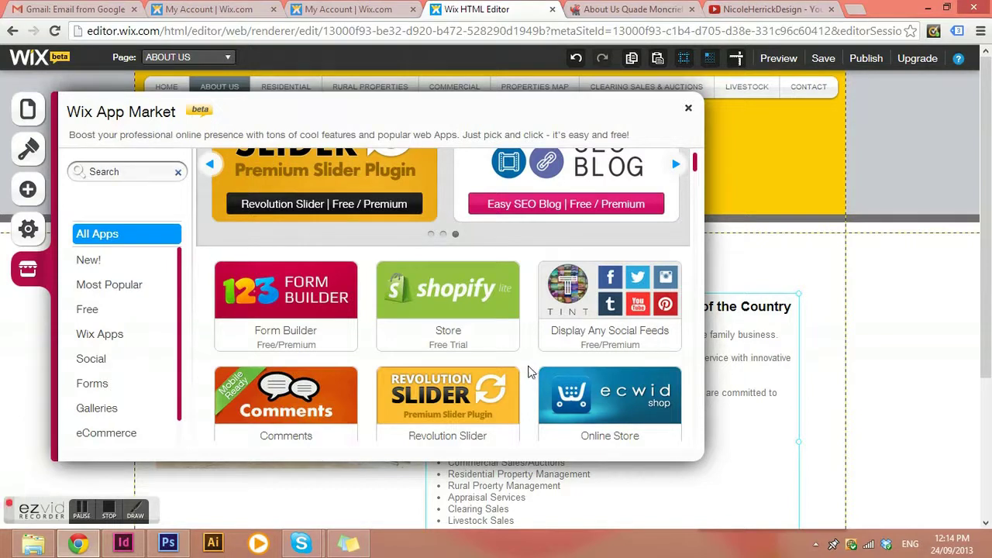
{"action": "mouse_move", "coordinate": [540, 389]}
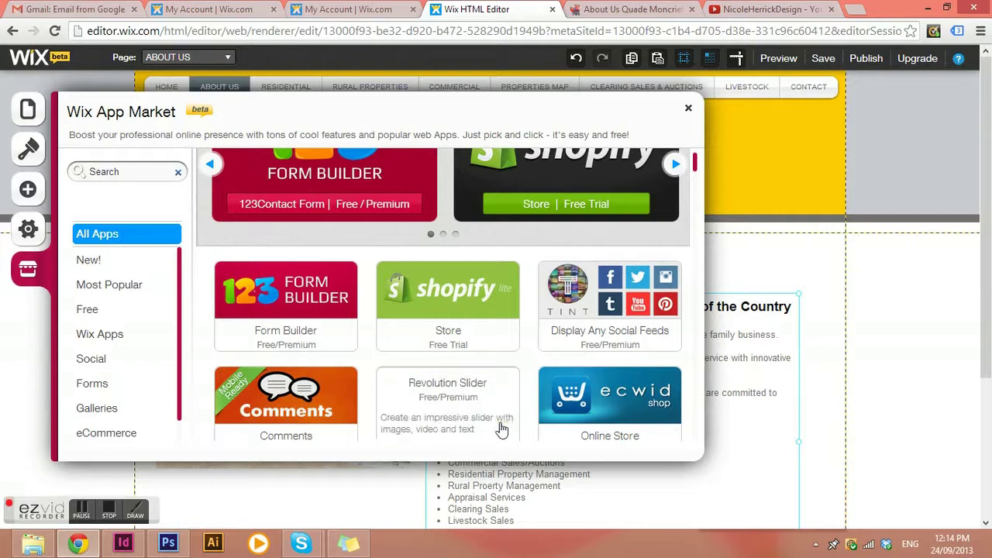
{"action": "mouse_move", "coordinate": [602, 287]}
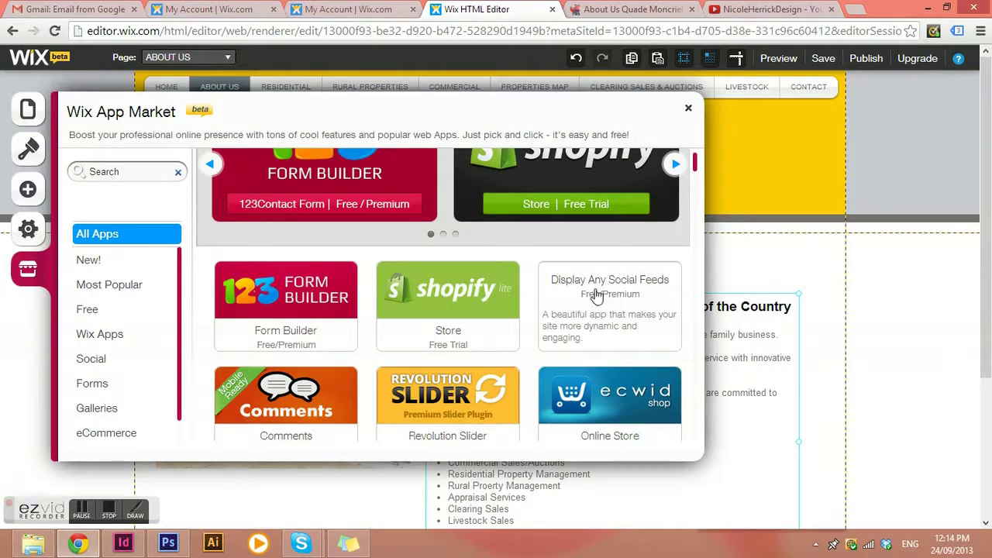
Examine the All Apps listing from the Form Builder and Store apps down to Live Chat Room, TruScheduler and TruContact.
{"action": "scroll", "coordinate": [585, 314], "scroll_direction": "down", "scroll_amount": 1}
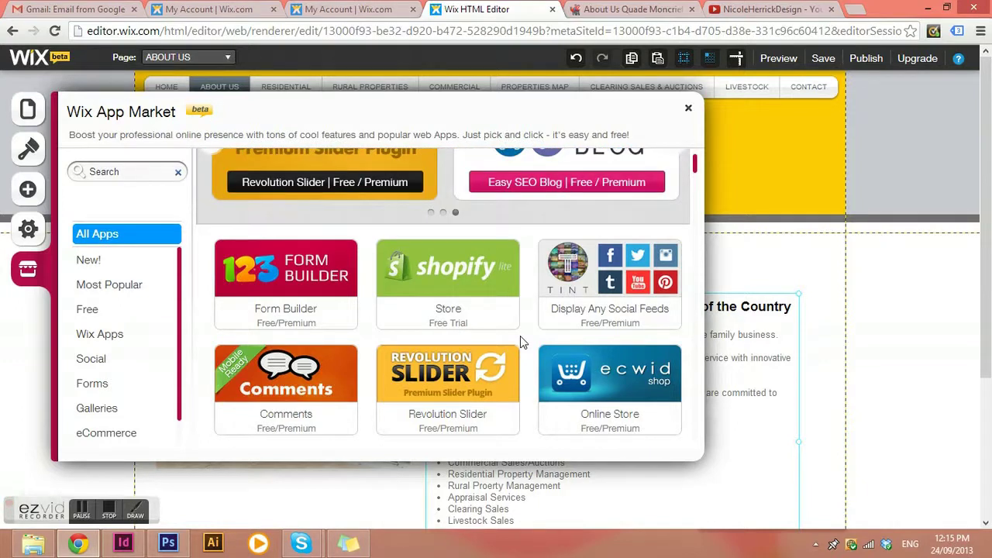
{"action": "scroll", "coordinate": [520, 335], "scroll_direction": "down", "scroll_amount": 1}
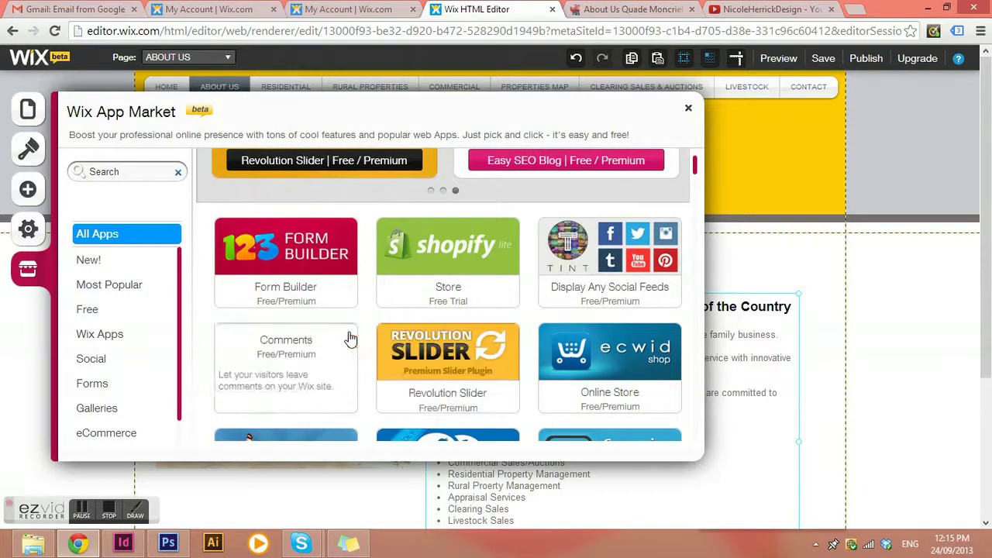
{"action": "scroll", "coordinate": [524, 328], "scroll_direction": "down", "scroll_amount": 2}
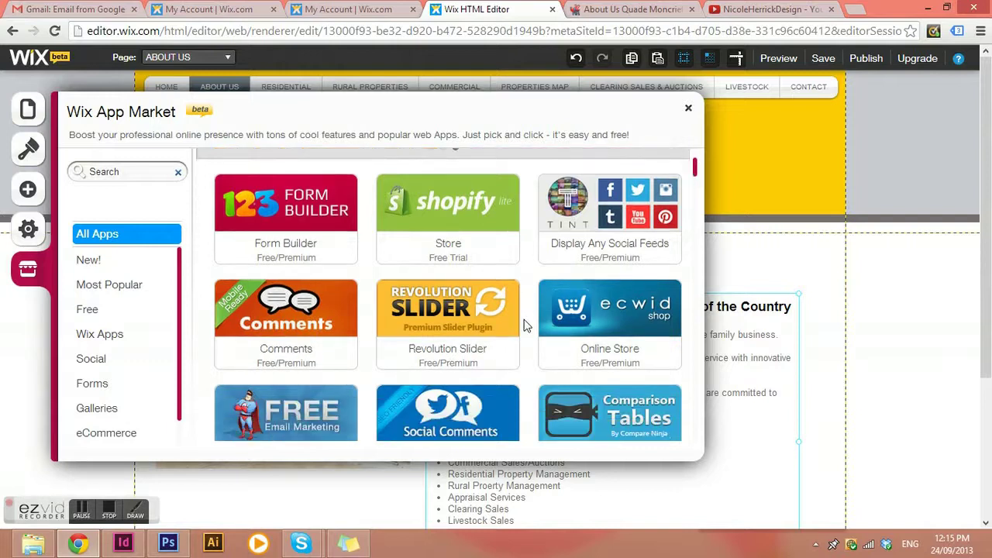
{"action": "scroll", "coordinate": [524, 326], "scroll_direction": "down", "scroll_amount": 2}
{"action": "scroll", "coordinate": [525, 326], "scroll_direction": "down", "scroll_amount": 4}
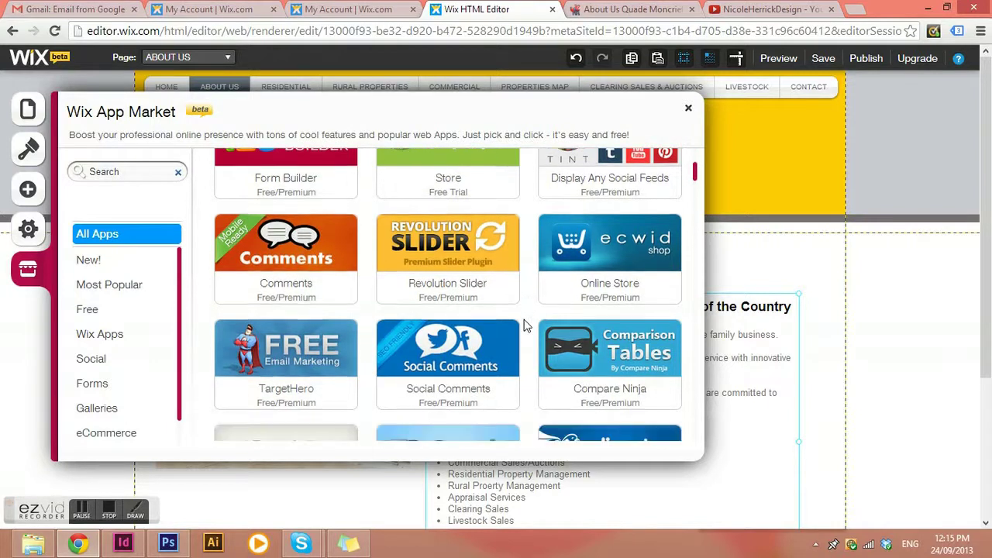
{"action": "scroll", "coordinate": [525, 326], "scroll_direction": "down", "scroll_amount": 1}
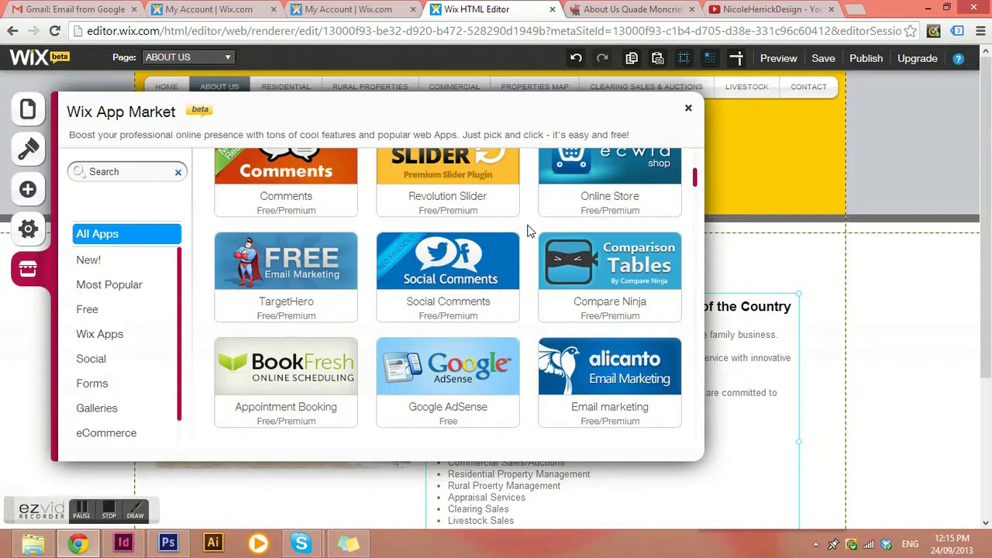
{"action": "scroll", "coordinate": [528, 230], "scroll_direction": "down", "scroll_amount": 3}
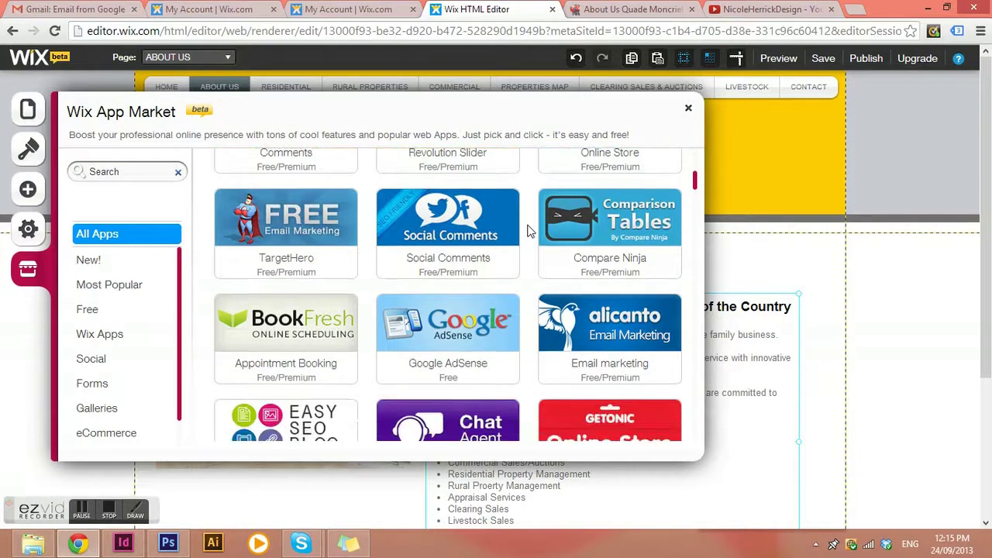
{"action": "scroll", "coordinate": [528, 230], "scroll_direction": "down", "scroll_amount": 2}
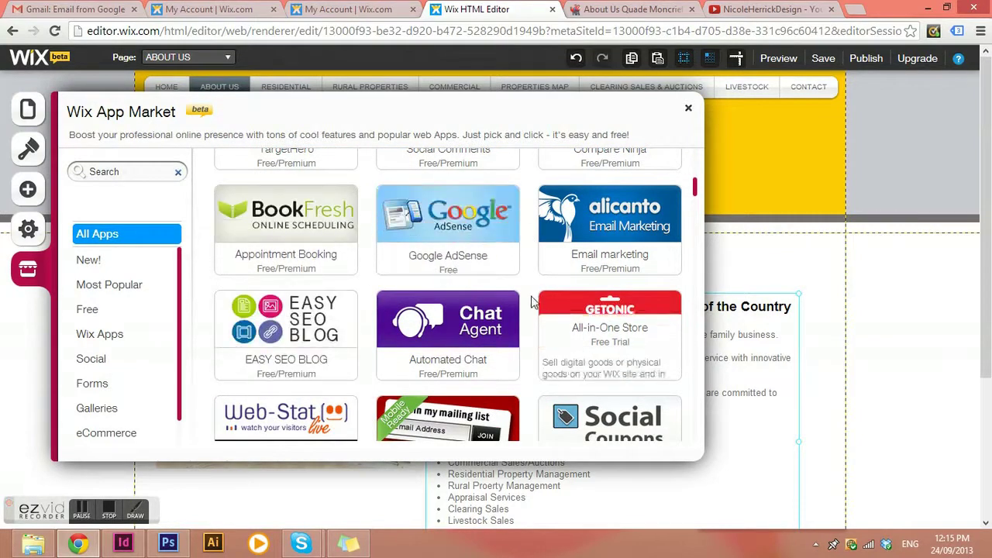
{"action": "scroll", "coordinate": [522, 293], "scroll_direction": "down", "scroll_amount": 1}
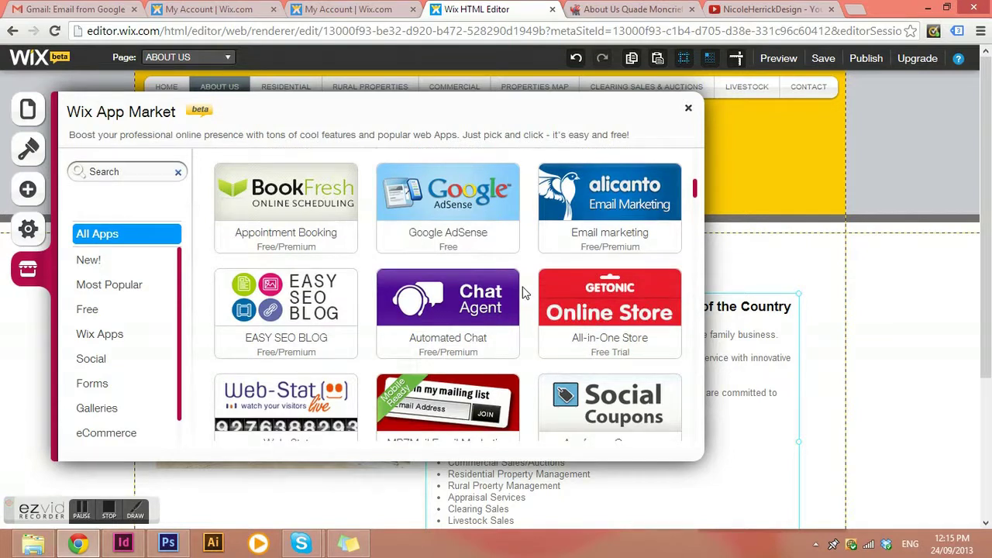
{"action": "scroll", "coordinate": [529, 282], "scroll_direction": "down", "scroll_amount": 1}
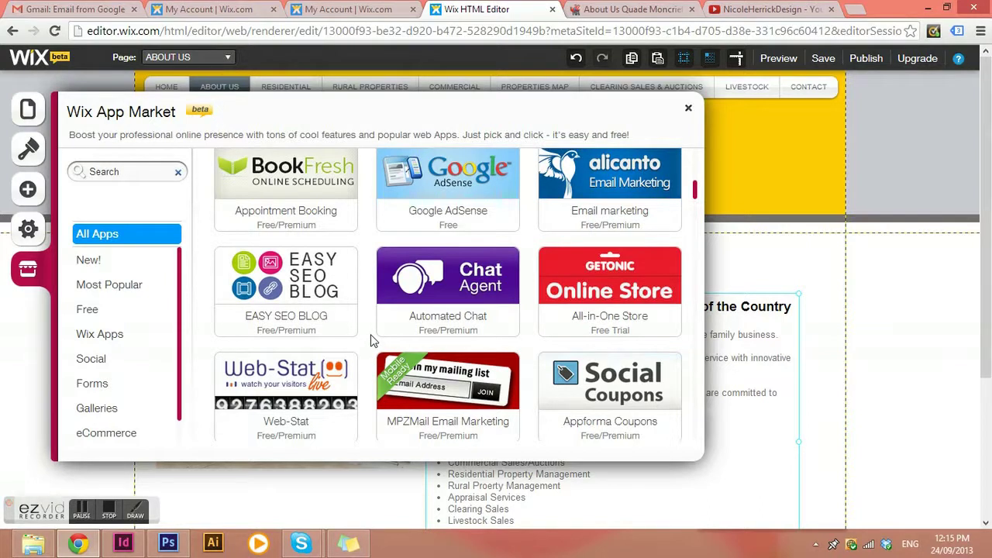
{"action": "scroll", "coordinate": [370, 334], "scroll_direction": "down", "scroll_amount": 1}
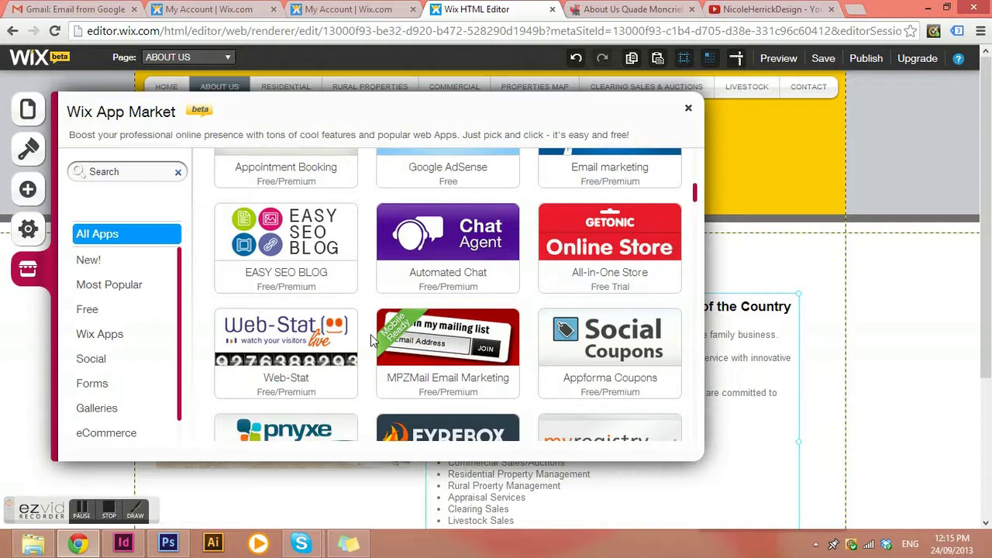
{"action": "scroll", "coordinate": [370, 334], "scroll_direction": "down", "scroll_amount": 3}
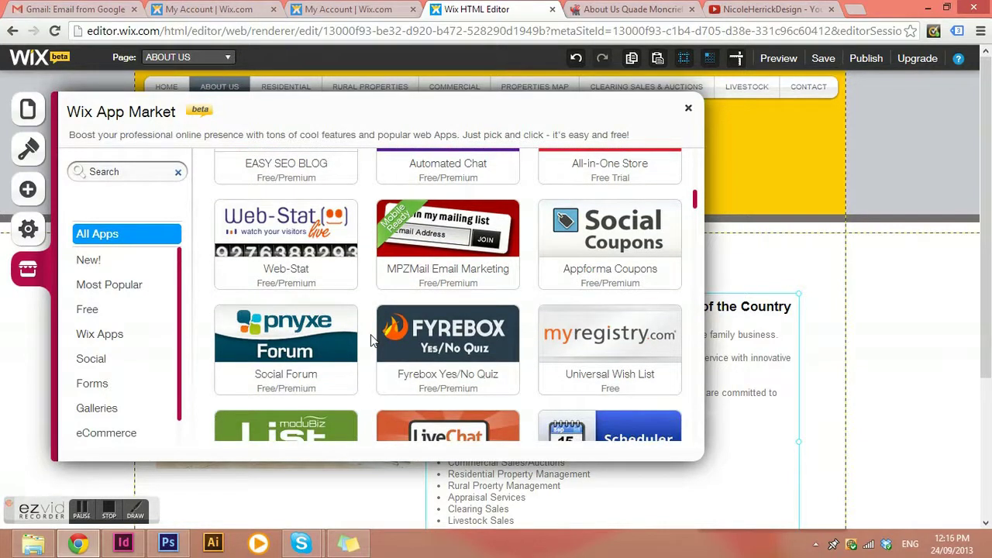
{"action": "scroll", "coordinate": [371, 340], "scroll_direction": "down", "scroll_amount": 3}
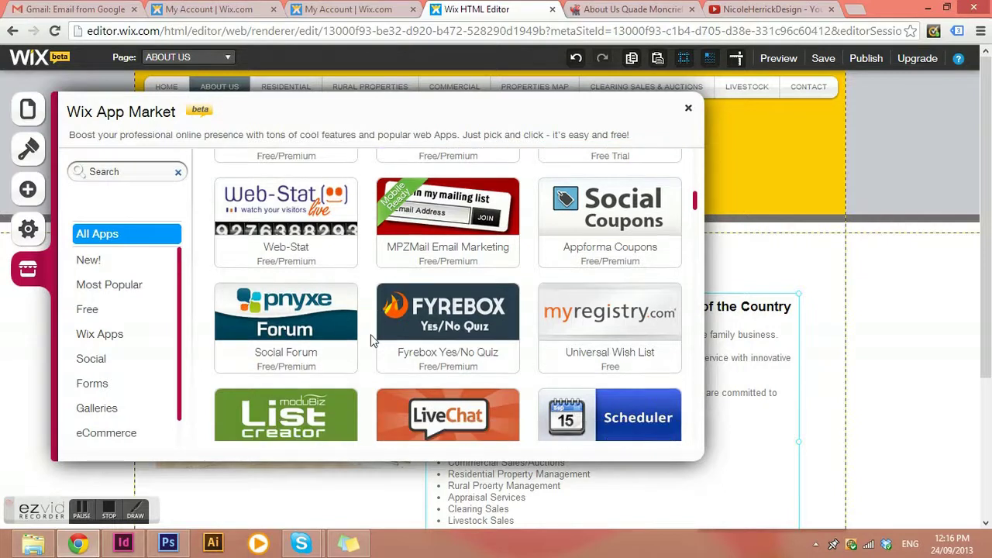
{"action": "scroll", "coordinate": [370, 334], "scroll_direction": "down", "scroll_amount": 1}
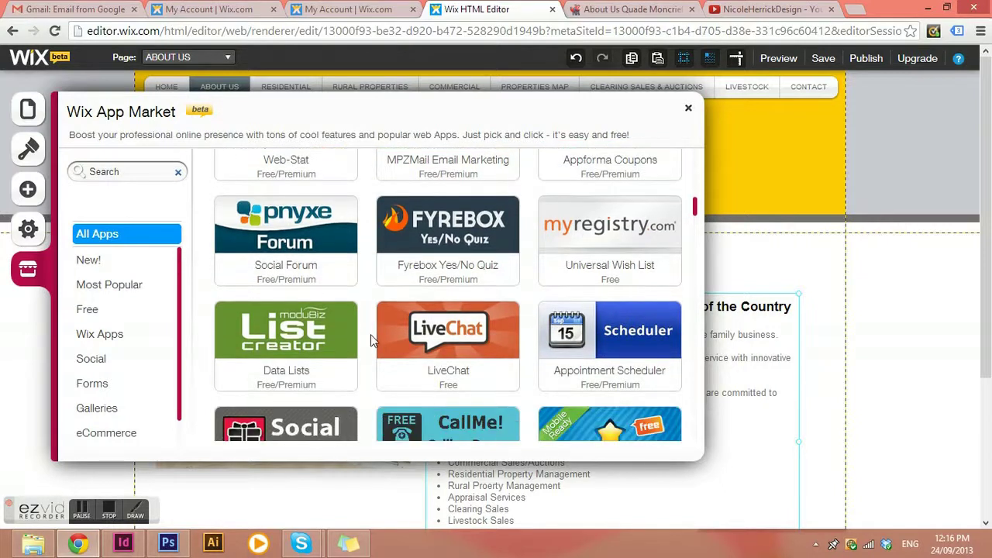
{"action": "mouse_move", "coordinate": [324, 345]}
{"action": "scroll", "coordinate": [367, 308], "scroll_direction": "down", "scroll_amount": 1}
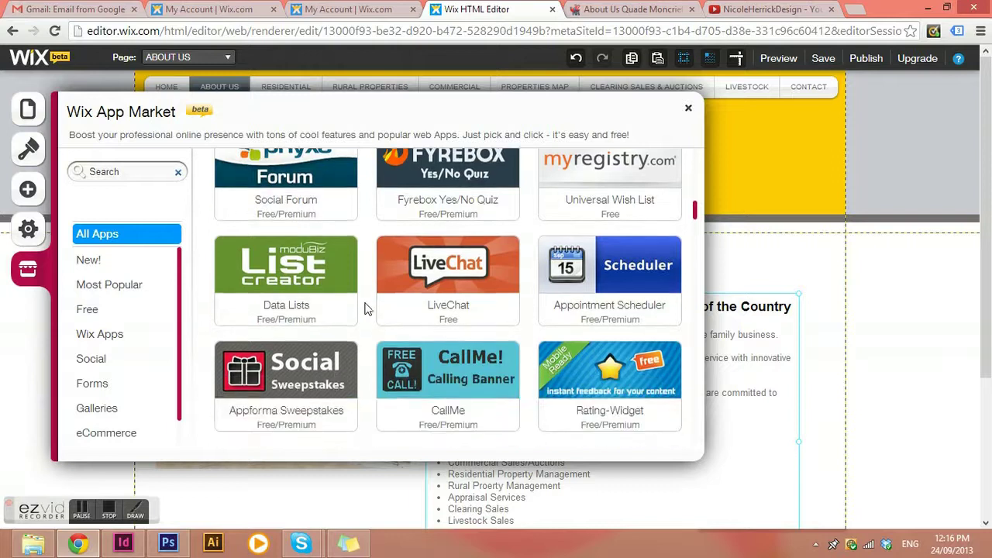
{"action": "scroll", "coordinate": [367, 309], "scroll_direction": "down", "scroll_amount": 2}
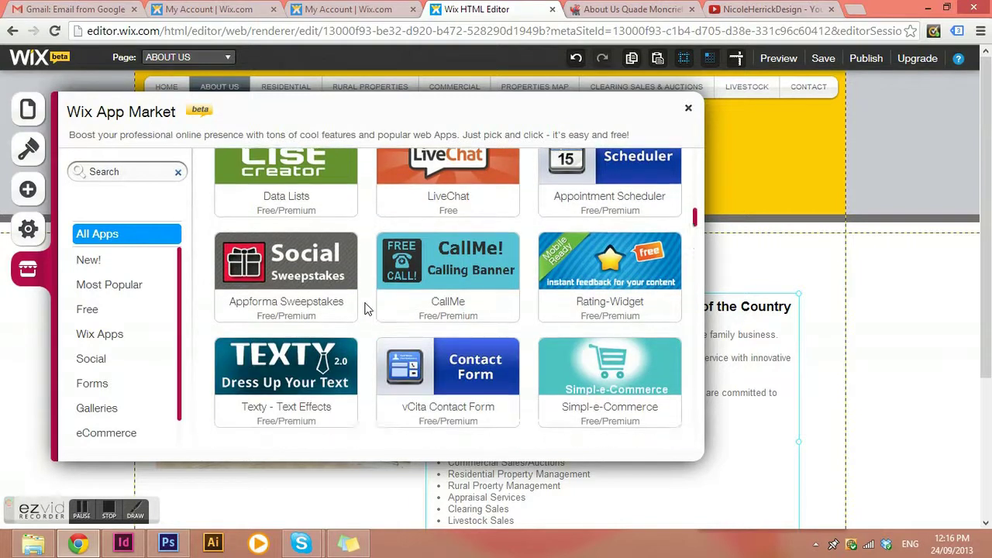
{"action": "scroll", "coordinate": [367, 308], "scroll_direction": "down", "scroll_amount": 1}
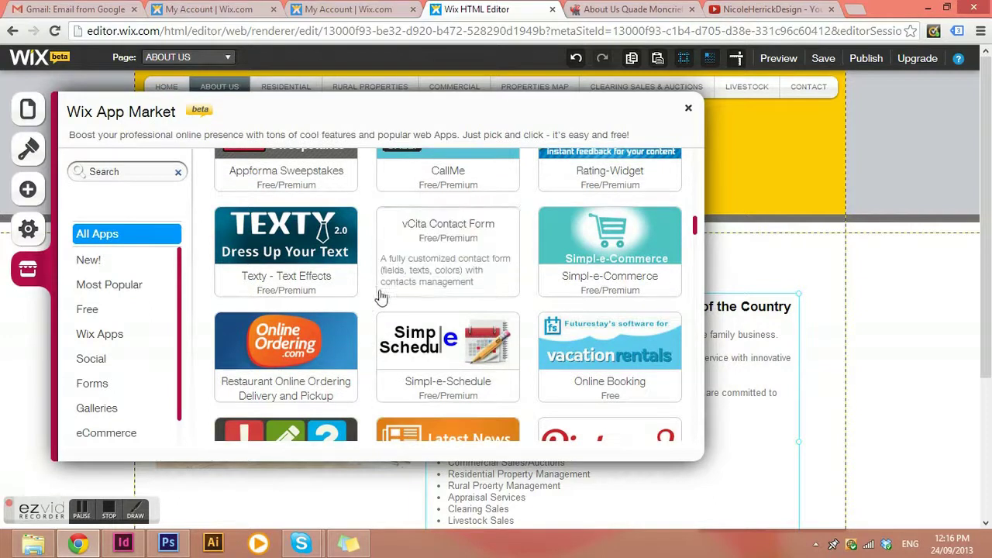
{"action": "scroll", "coordinate": [364, 308], "scroll_direction": "down", "scroll_amount": 1}
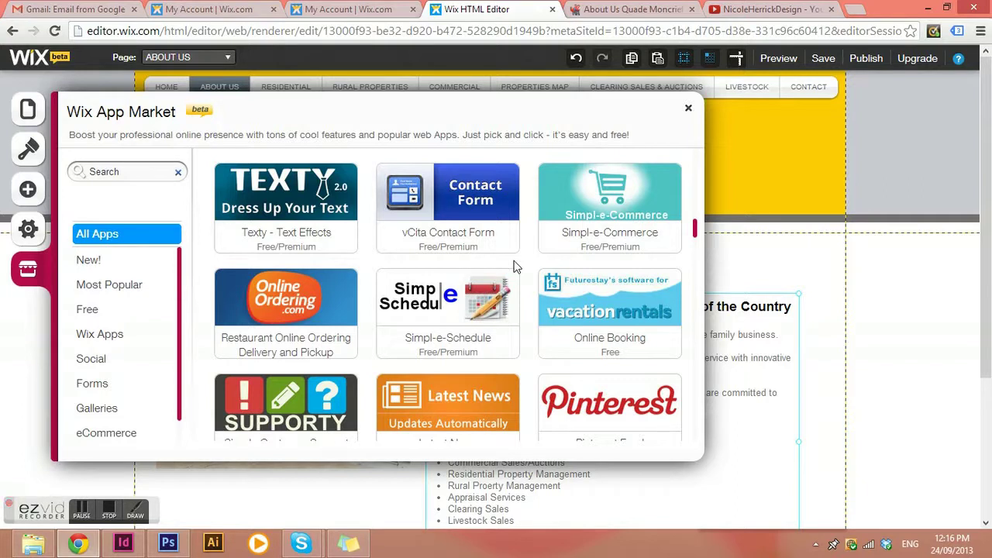
{"action": "scroll", "coordinate": [515, 267], "scroll_direction": "down", "scroll_amount": 1}
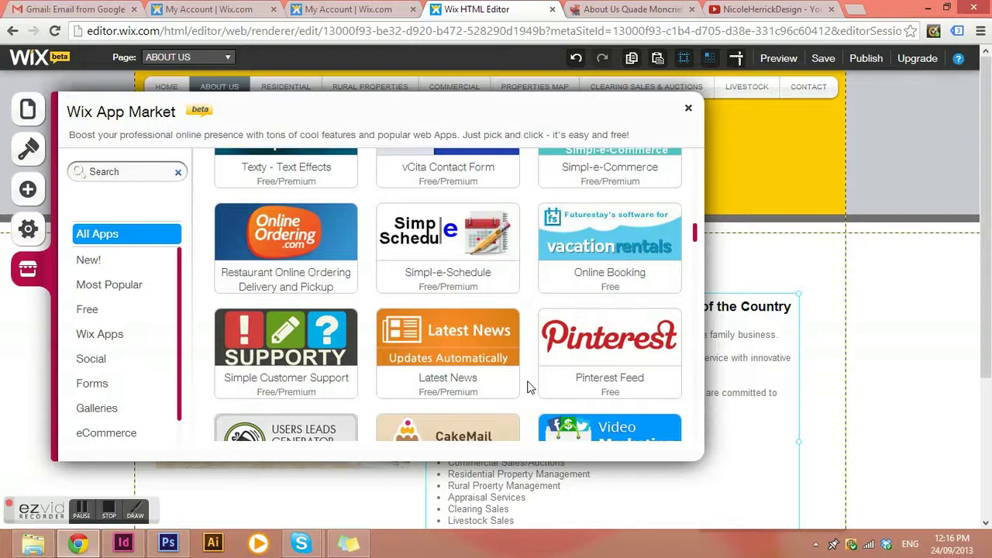
{"action": "scroll", "coordinate": [529, 388], "scroll_direction": "down", "scroll_amount": 1}
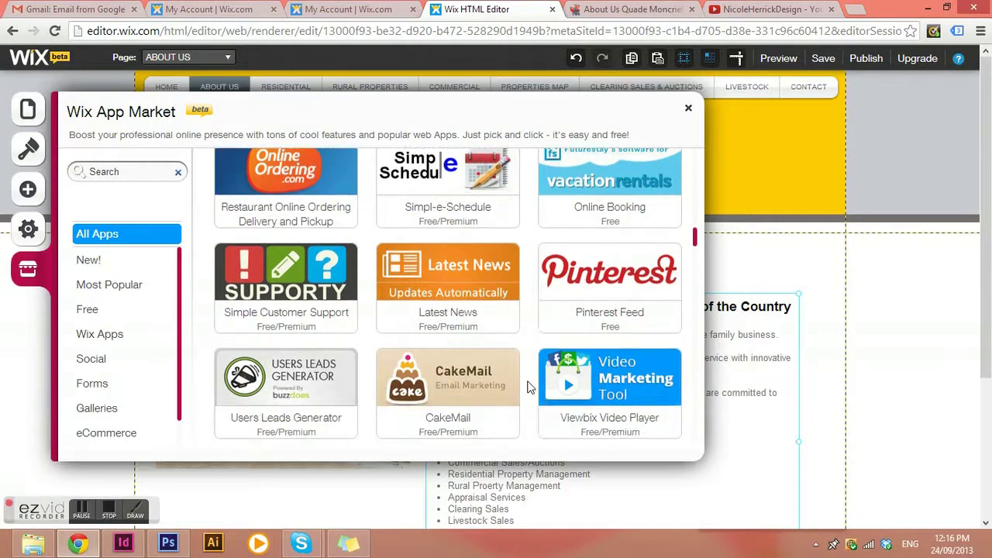
{"action": "scroll", "coordinate": [529, 387], "scroll_direction": "down", "scroll_amount": 1}
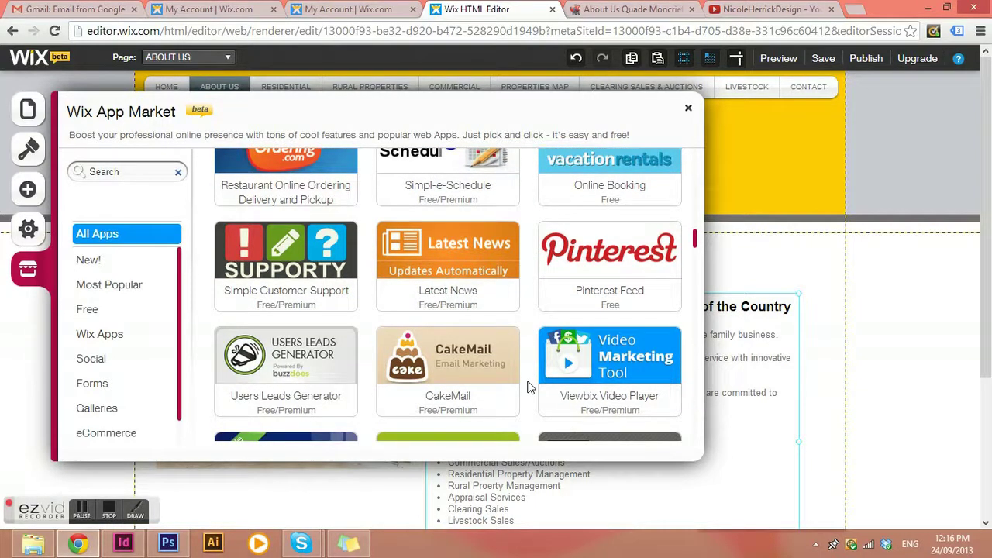
{"action": "scroll", "coordinate": [529, 388], "scroll_direction": "down", "scroll_amount": 2}
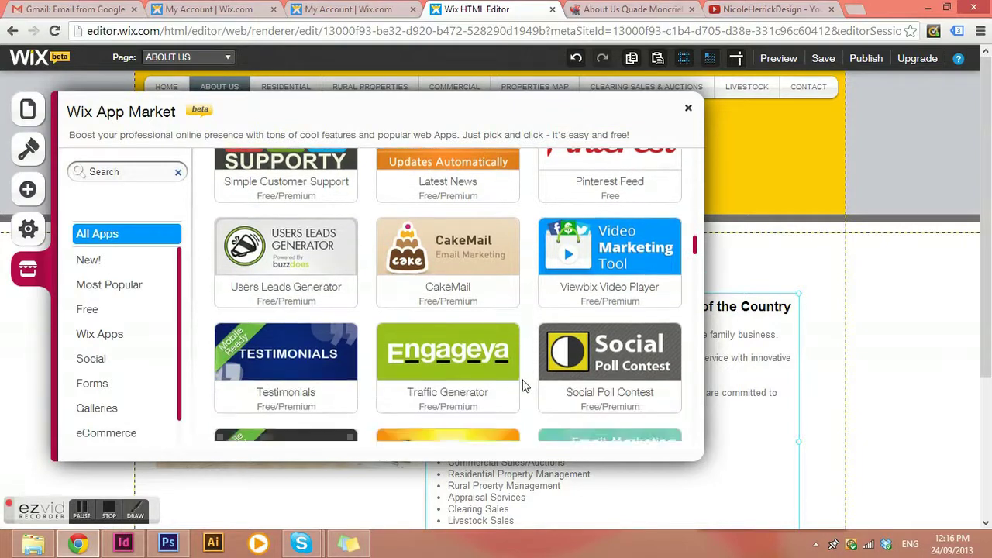
{"action": "scroll", "coordinate": [523, 385], "scroll_direction": "down", "scroll_amount": 3}
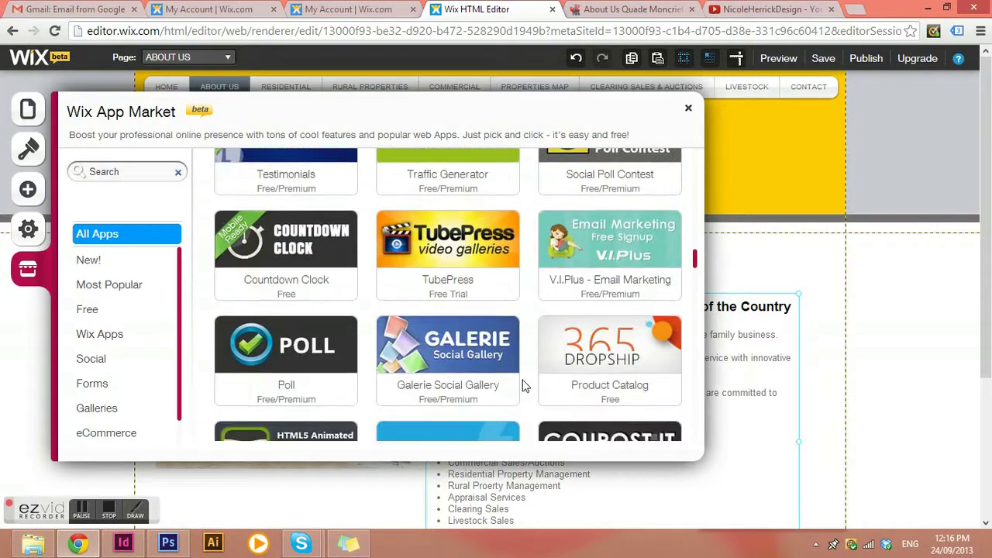
{"action": "scroll", "coordinate": [521, 385], "scroll_direction": "down", "scroll_amount": 2}
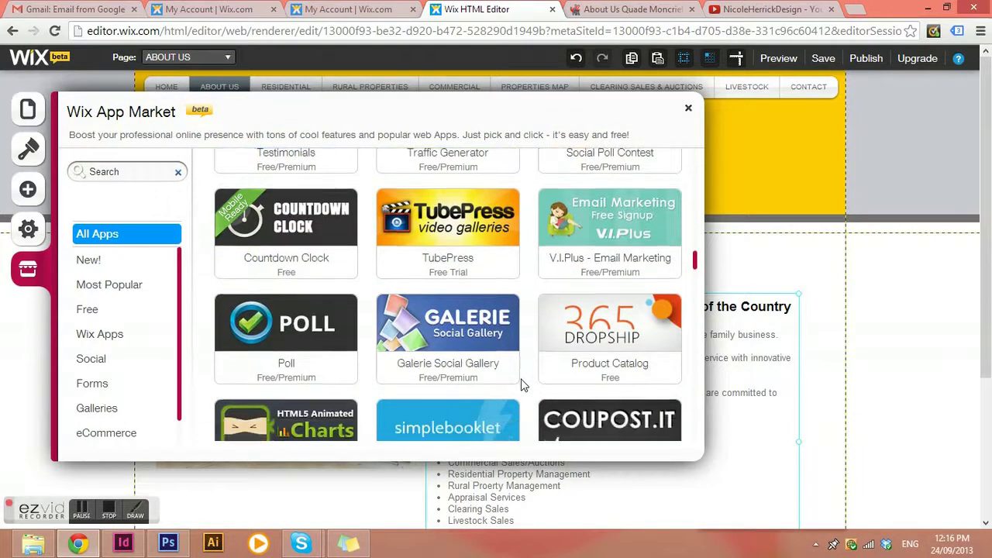
{"action": "scroll", "coordinate": [523, 388], "scroll_direction": "down", "scroll_amount": 2}
{"action": "scroll", "coordinate": [527, 395], "scroll_direction": "down", "scroll_amount": 2}
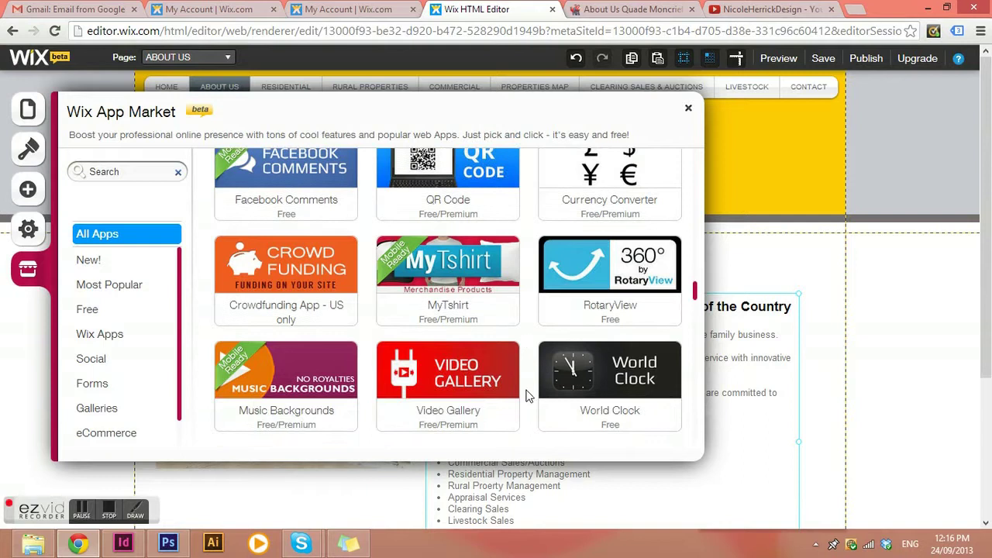
{"action": "scroll", "coordinate": [525, 395], "scroll_direction": "down", "scroll_amount": 3}
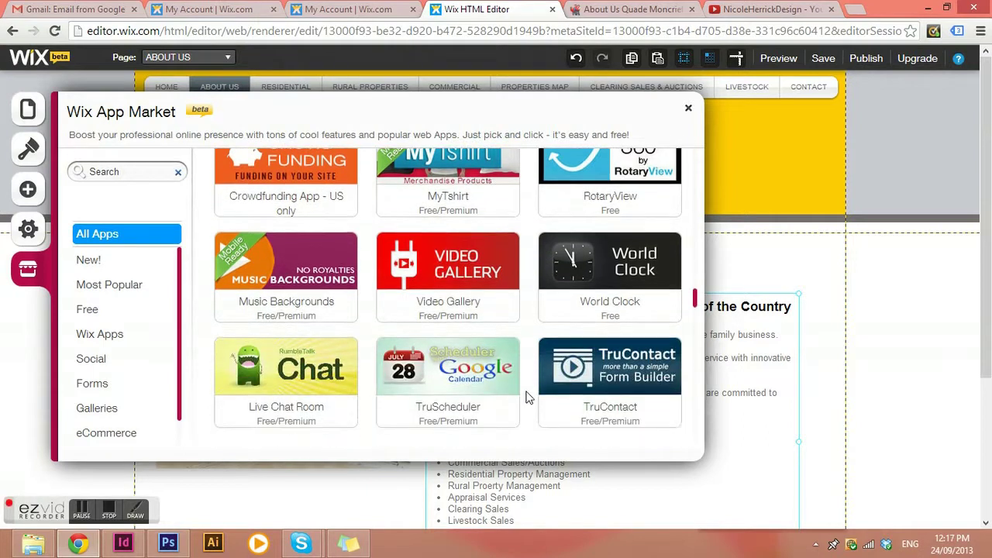
{"action": "scroll", "coordinate": [525, 397], "scroll_direction": "down", "scroll_amount": 2}
{"action": "scroll", "coordinate": [515, 384], "scroll_direction": "up", "scroll_amount": 4}
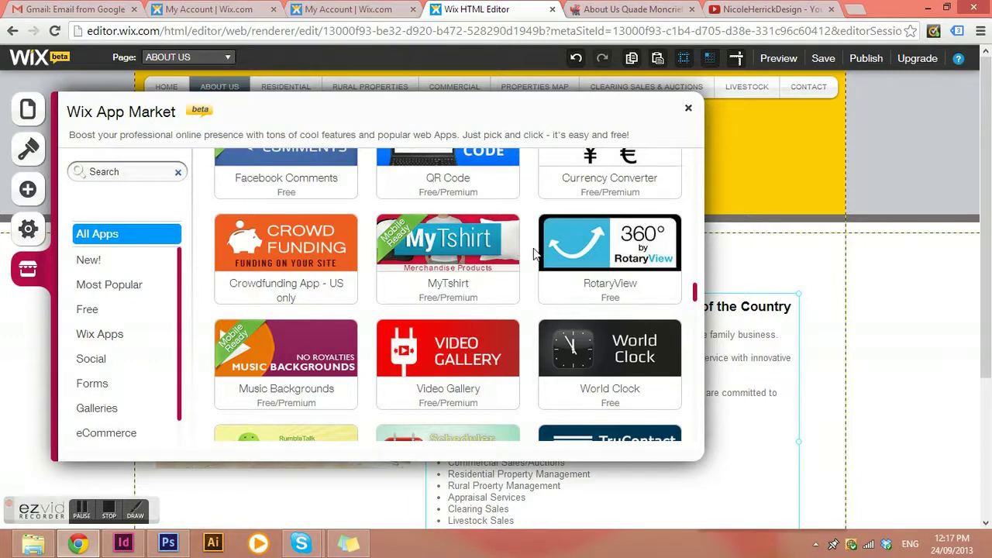
{"action": "scroll", "coordinate": [526, 291], "scroll_direction": "down", "scroll_amount": 3}
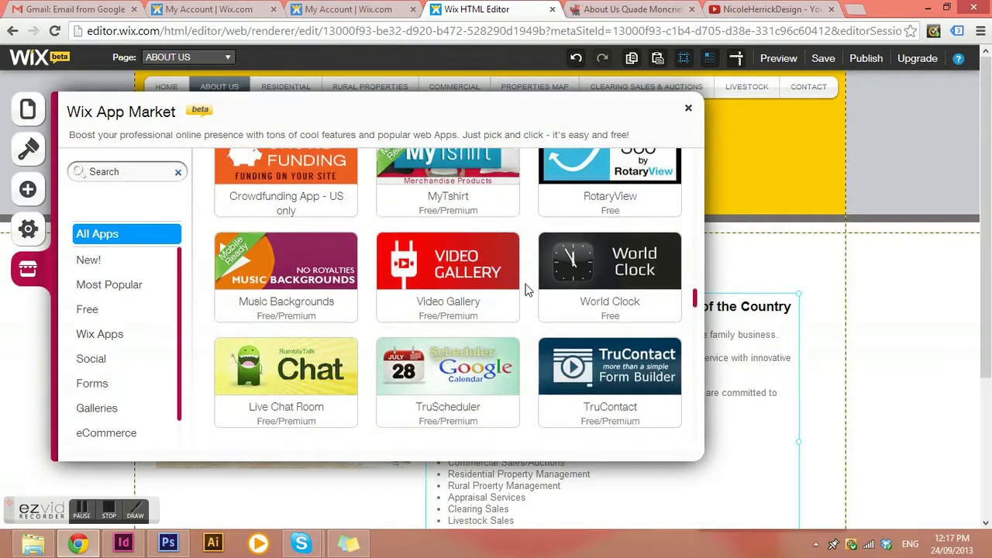
Examine the All Apps listing from Inffuse Testimonials and Gift Card down to Member Login, Wix Contact Form and Restaurant Menu.
{"action": "scroll", "coordinate": [529, 297], "scroll_direction": "down", "scroll_amount": 2}
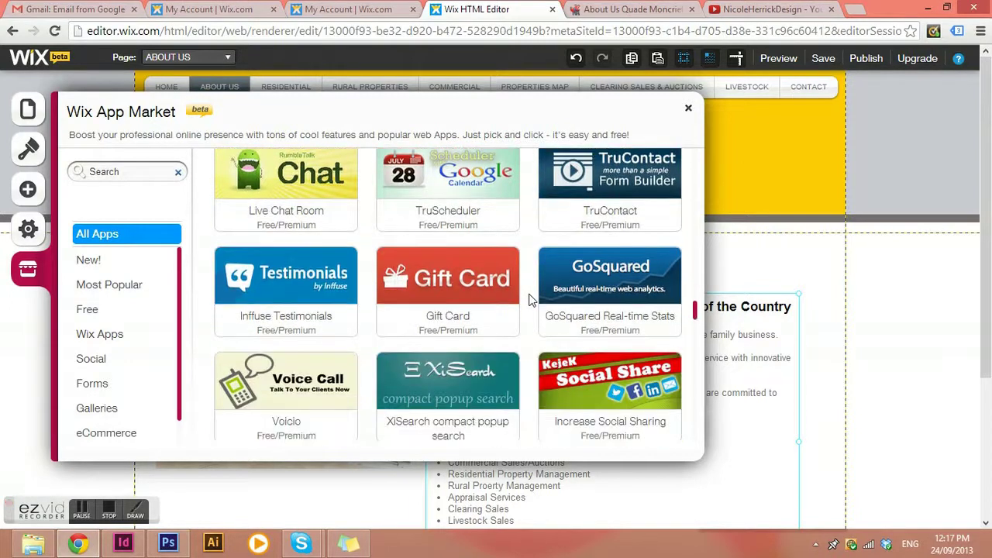
{"action": "scroll", "coordinate": [529, 298], "scroll_direction": "down", "scroll_amount": 4}
{"action": "scroll", "coordinate": [530, 300], "scroll_direction": "down", "scroll_amount": 3}
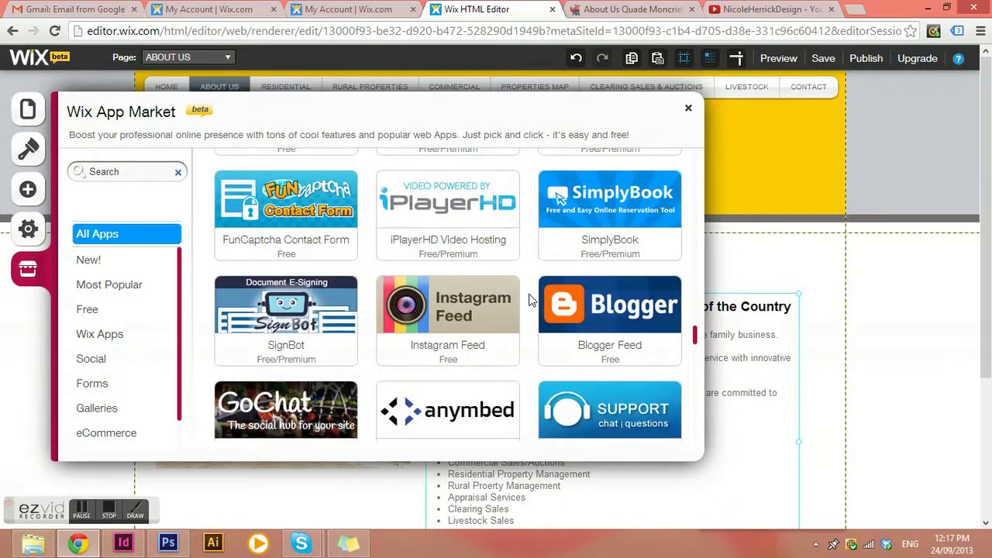
{"action": "scroll", "coordinate": [529, 300], "scroll_direction": "down", "scroll_amount": 4}
{"action": "scroll", "coordinate": [529, 300], "scroll_direction": "down", "scroll_amount": 5}
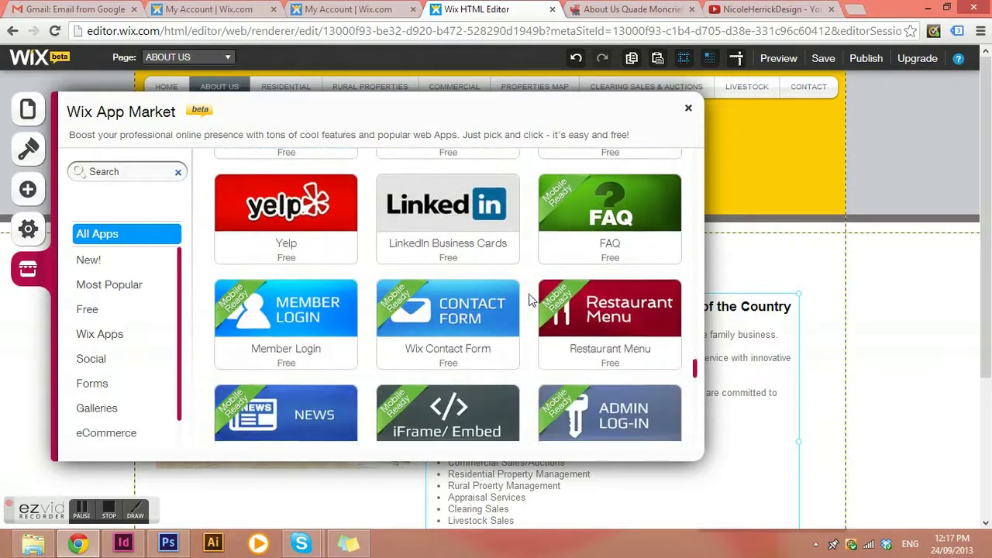
{"action": "scroll", "coordinate": [529, 300], "scroll_direction": "down", "scroll_amount": 1}
{"action": "scroll", "coordinate": [529, 300], "scroll_direction": "down", "scroll_amount": 1}
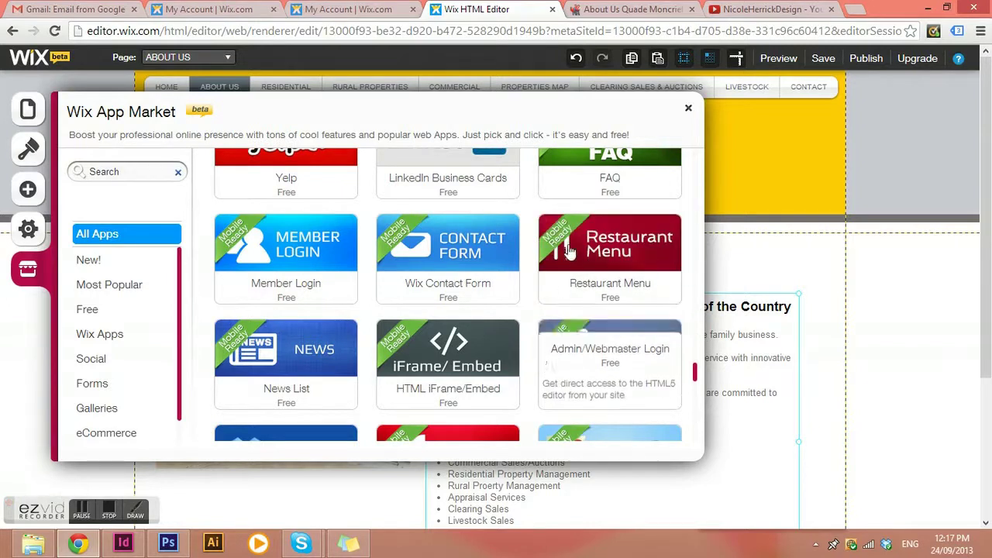
Examine the remaining apps from News List and Google Maps down to QuickForm, and close the App Market.
{"action": "scroll", "coordinate": [526, 380], "scroll_direction": "down", "scroll_amount": 4}
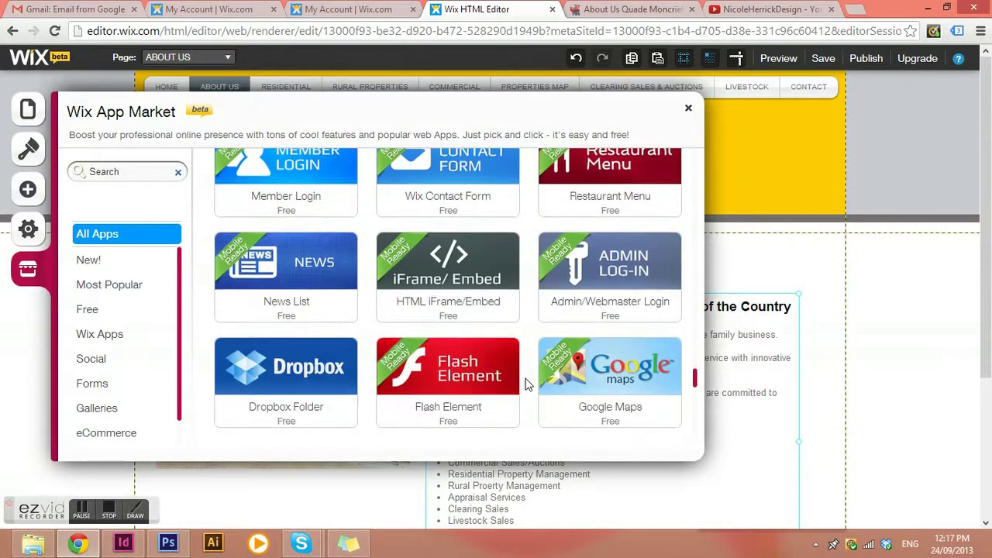
{"action": "scroll", "coordinate": [522, 377], "scroll_direction": "down", "scroll_amount": 1}
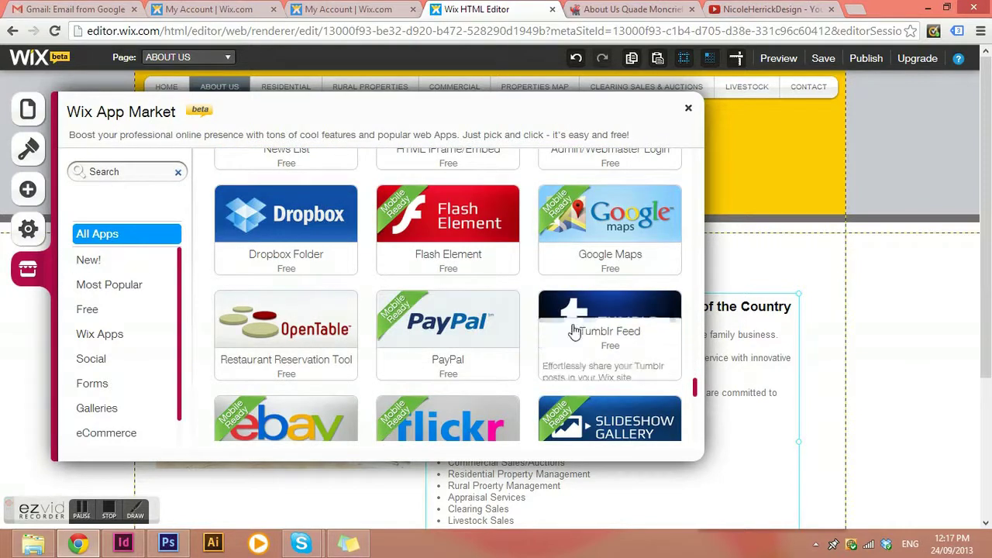
{"action": "scroll", "coordinate": [600, 341], "scroll_direction": "down", "scroll_amount": 2}
{"action": "scroll", "coordinate": [489, 337], "scroll_direction": "down", "scroll_amount": 6}
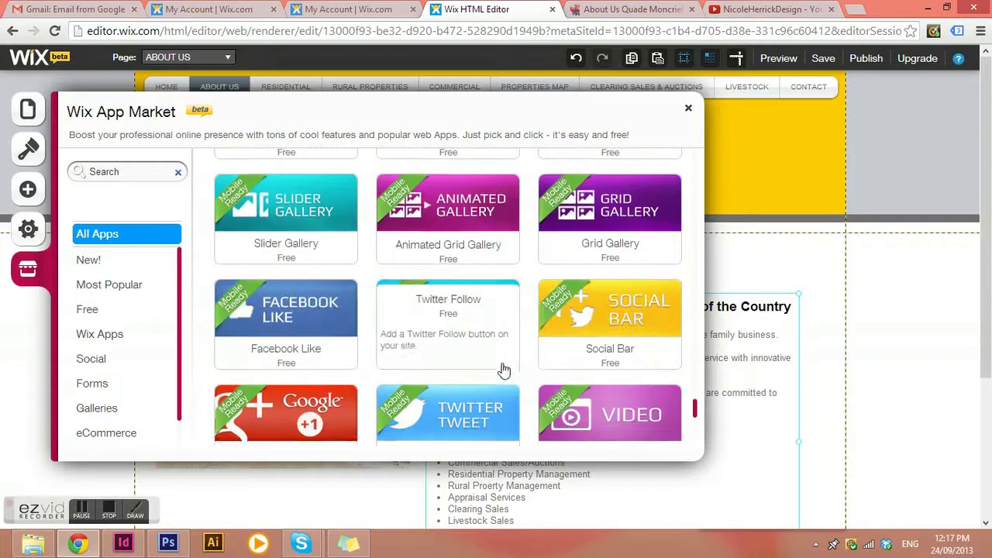
{"action": "scroll", "coordinate": [518, 380], "scroll_direction": "down", "scroll_amount": 3}
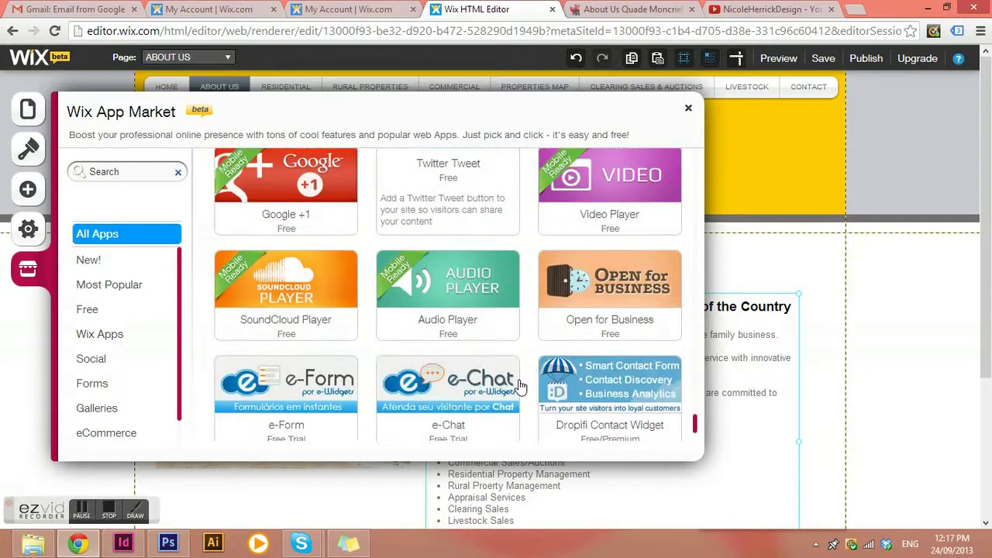
{"action": "scroll", "coordinate": [542, 415], "scroll_direction": "down", "scroll_amount": 1}
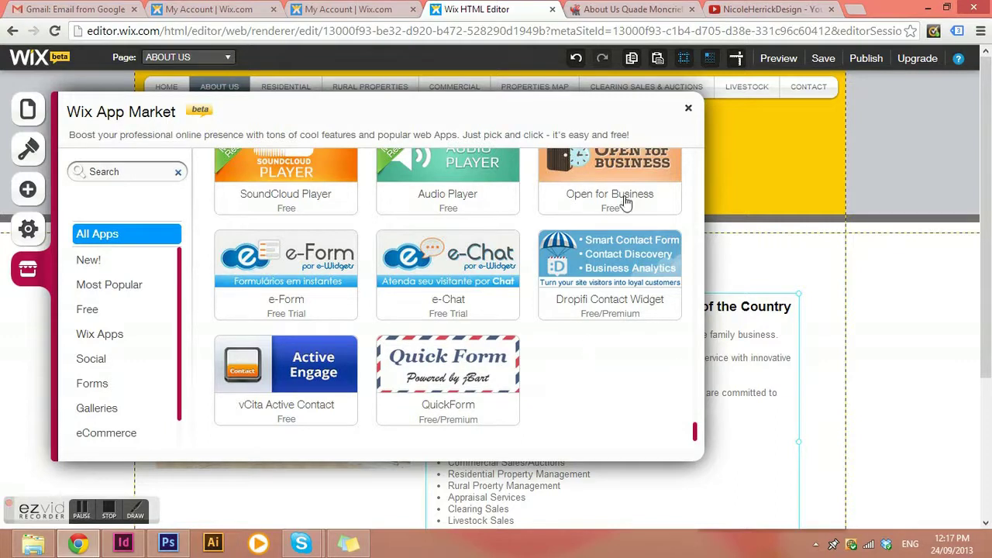
{"action": "left_click", "coordinate": [687, 108]}
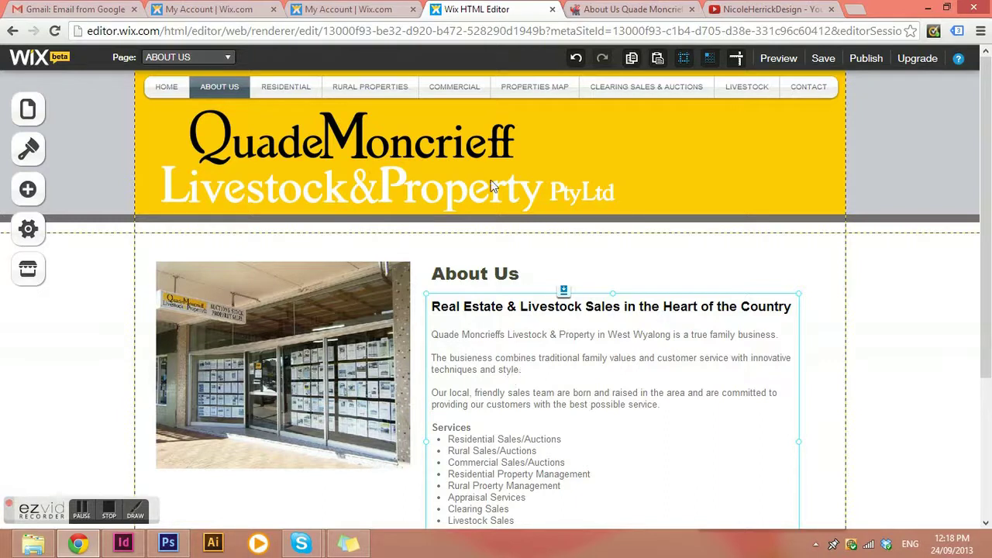
Return to the site's account management page and open the domain summary of quademoncrieff.com.au from its Domains section.
{"action": "left_click", "coordinate": [346, 11]}
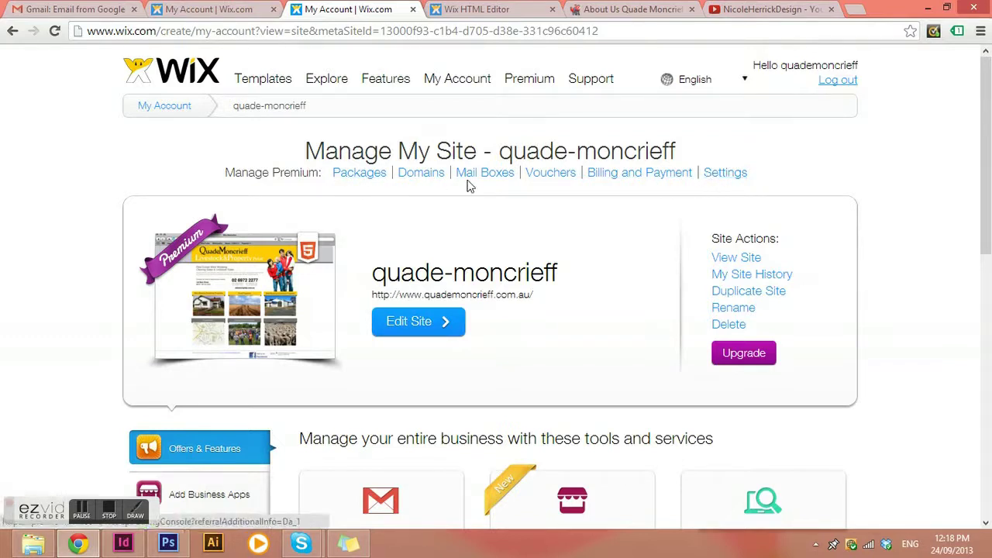
{"action": "left_click", "coordinate": [420, 177]}
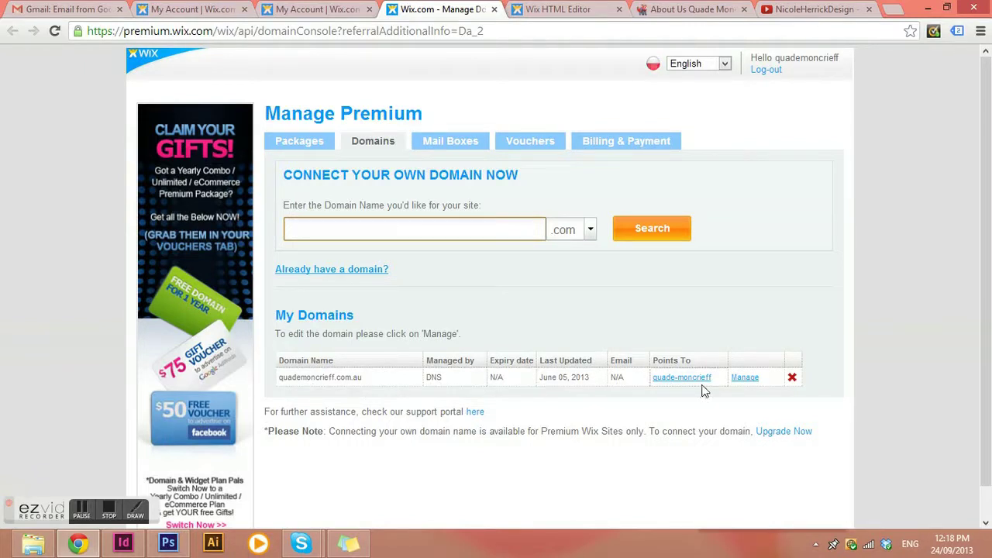
{"action": "left_click", "coordinate": [747, 380]}
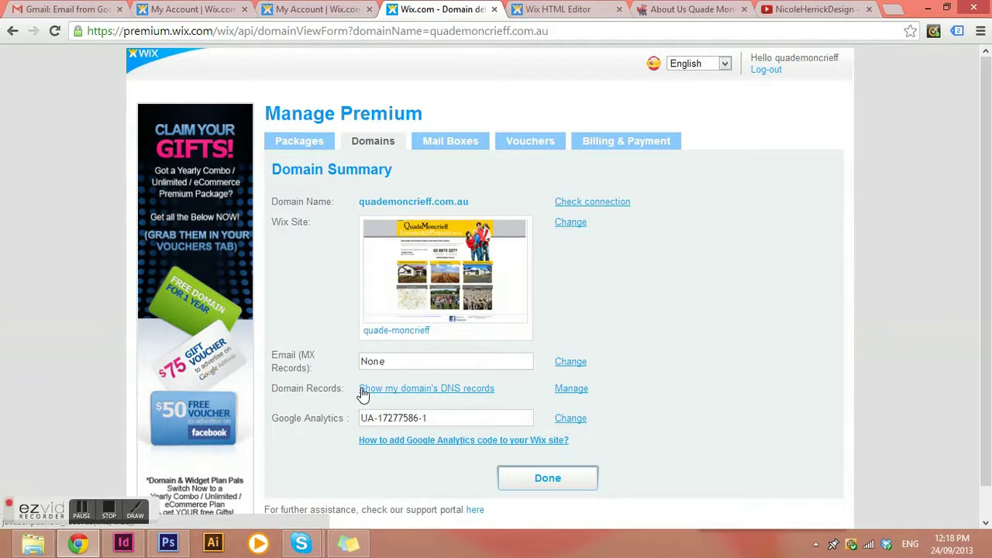
Open the domain's records for management and review them from the A (Host) entries to the name servers.
{"action": "left_click", "coordinate": [582, 391]}
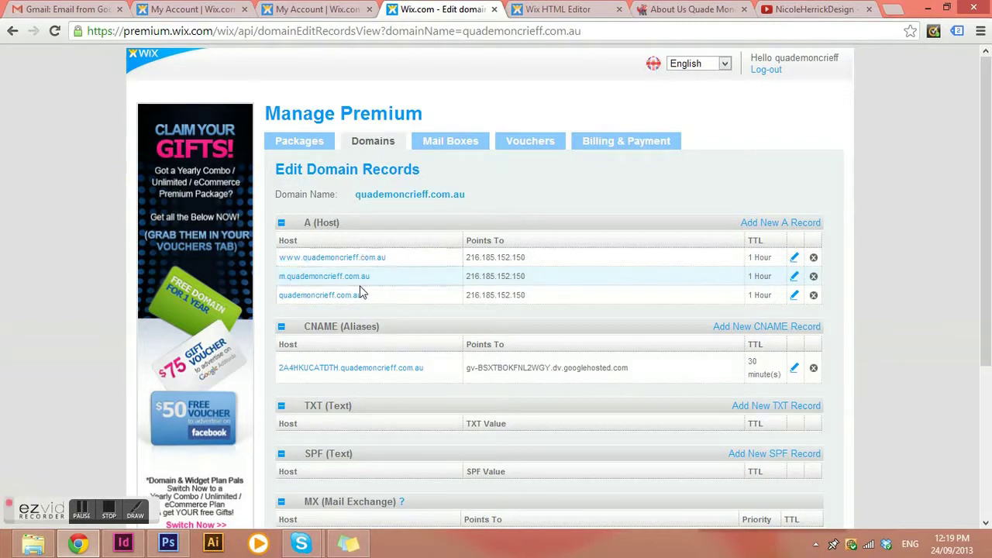
{"action": "scroll", "coordinate": [389, 365], "scroll_direction": "down", "scroll_amount": 1}
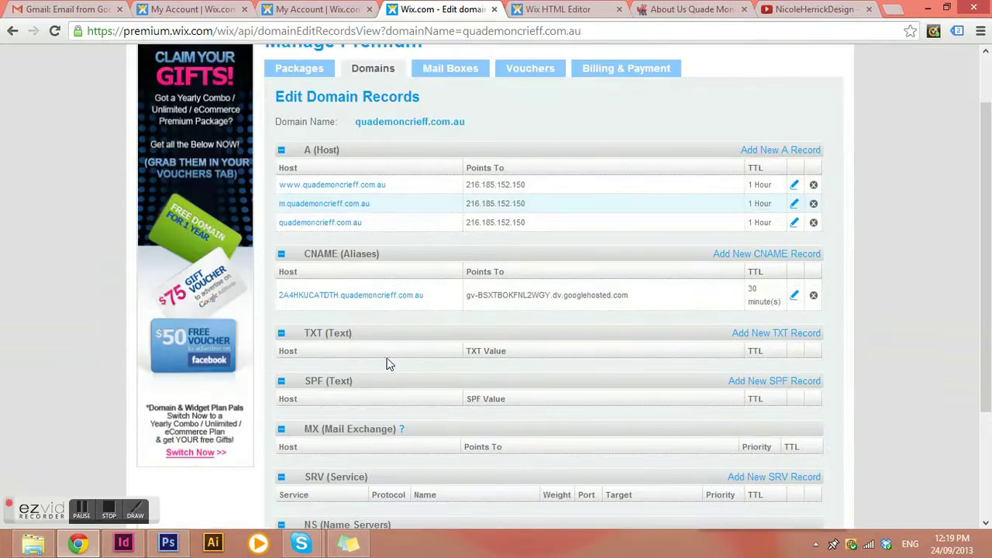
{"action": "scroll", "coordinate": [387, 354], "scroll_direction": "down", "scroll_amount": 2}
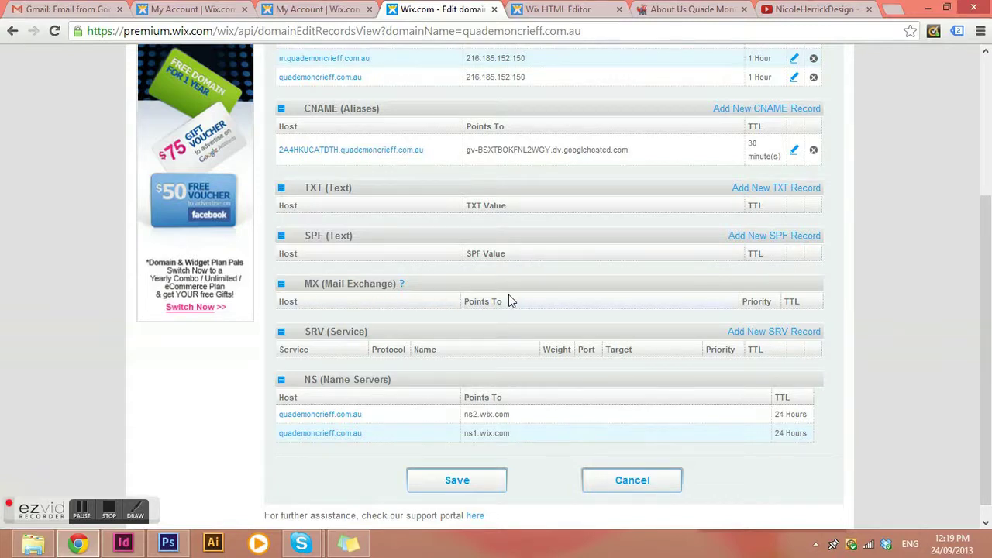
{"action": "scroll", "coordinate": [509, 298], "scroll_direction": "down", "scroll_amount": 1}
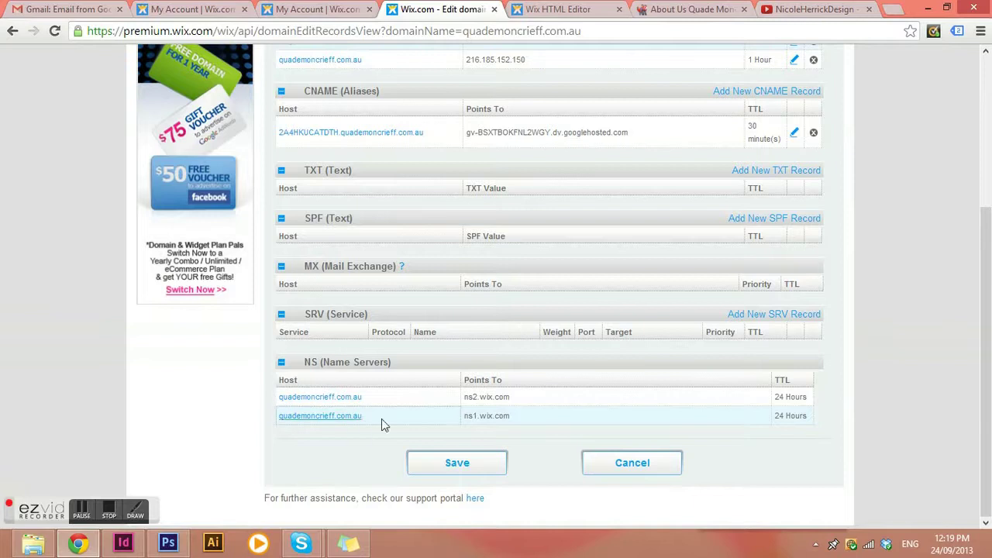
{"action": "scroll", "coordinate": [382, 419], "scroll_direction": "up", "scroll_amount": 4}
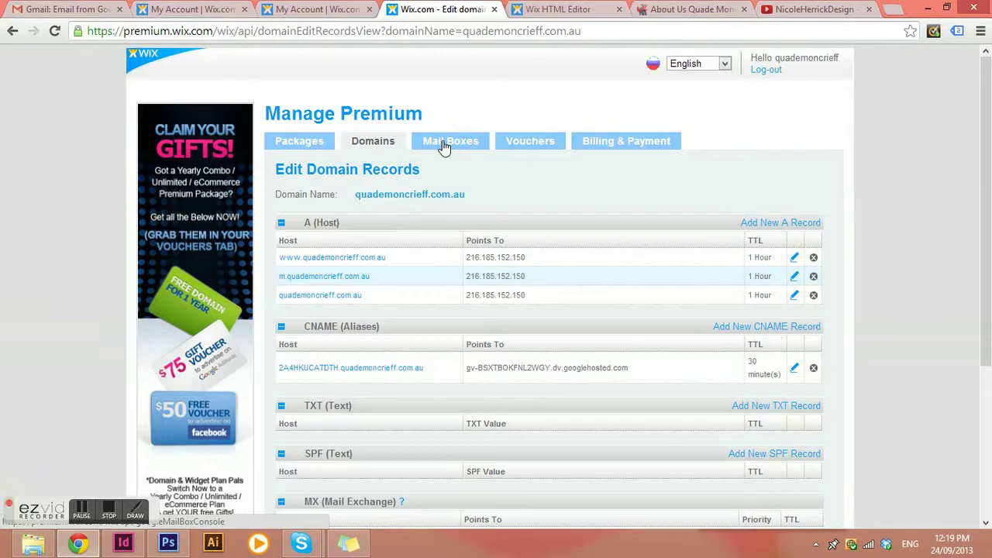
View the premium account's Facebook and Google Adwords vouchers and its Billing & Payment package subscriptions.
{"action": "left_click", "coordinate": [518, 147]}
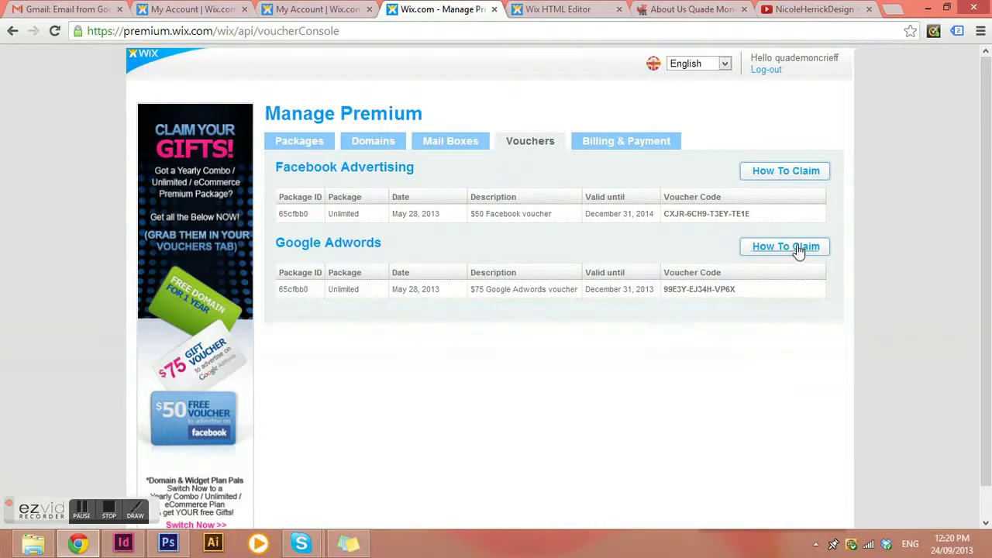
{"action": "left_click", "coordinate": [616, 143]}
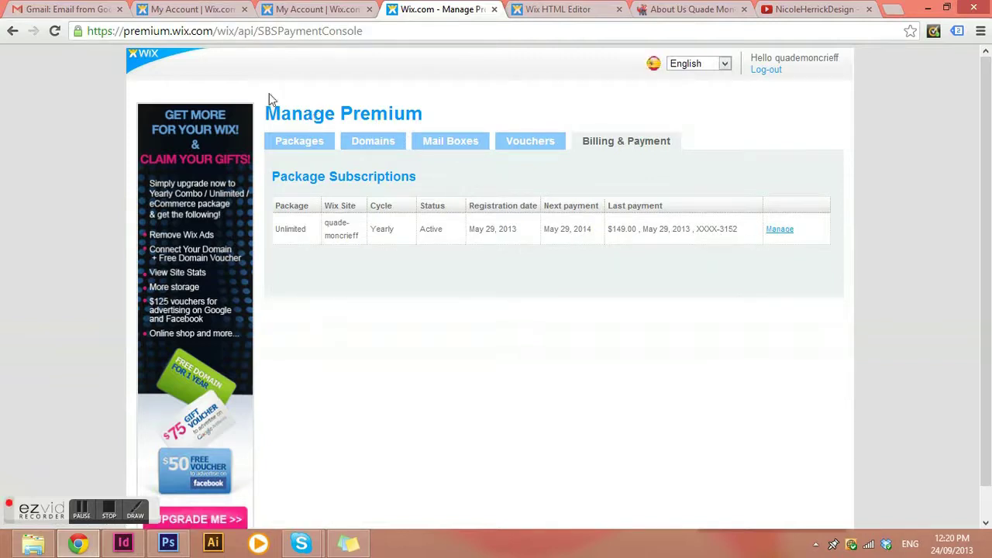
Go back to the site's account page and look through its business tools and services, from Offers & Features to SEO Wizard.
{"action": "left_click", "coordinate": [308, 9]}
{"action": "scroll", "coordinate": [382, 332], "scroll_direction": "down", "scroll_amount": 1}
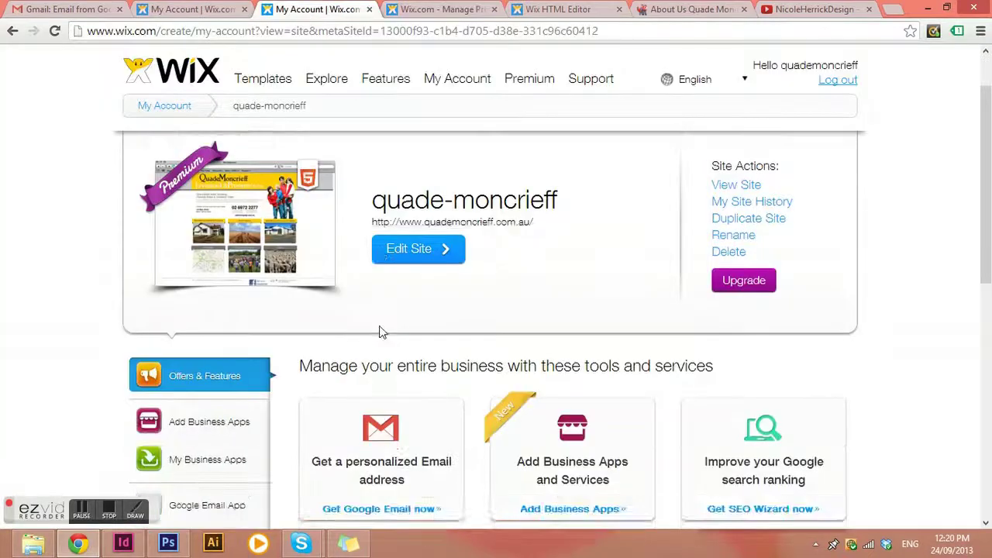
{"action": "scroll", "coordinate": [382, 332], "scroll_direction": "down", "scroll_amount": 2}
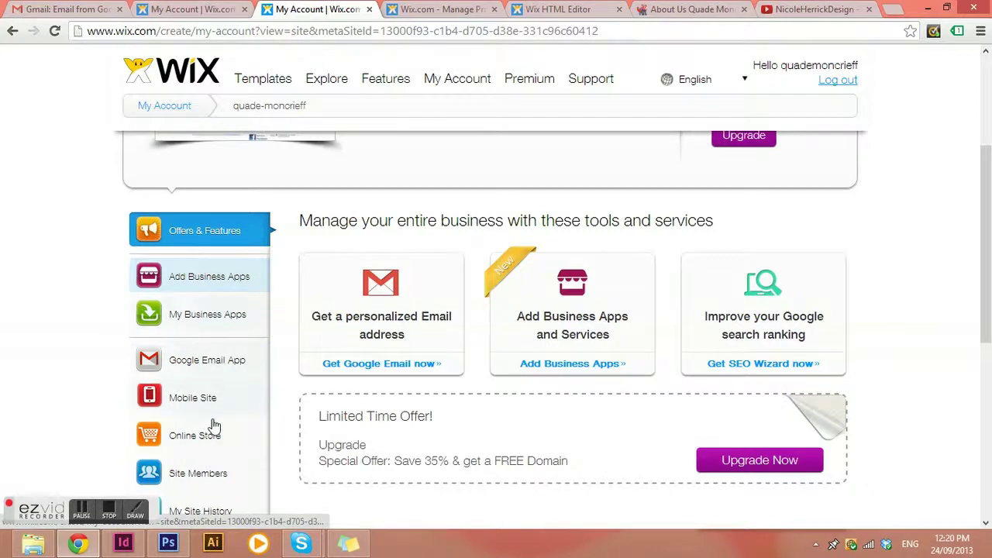
{"action": "scroll", "coordinate": [214, 426], "scroll_direction": "down", "scroll_amount": 2}
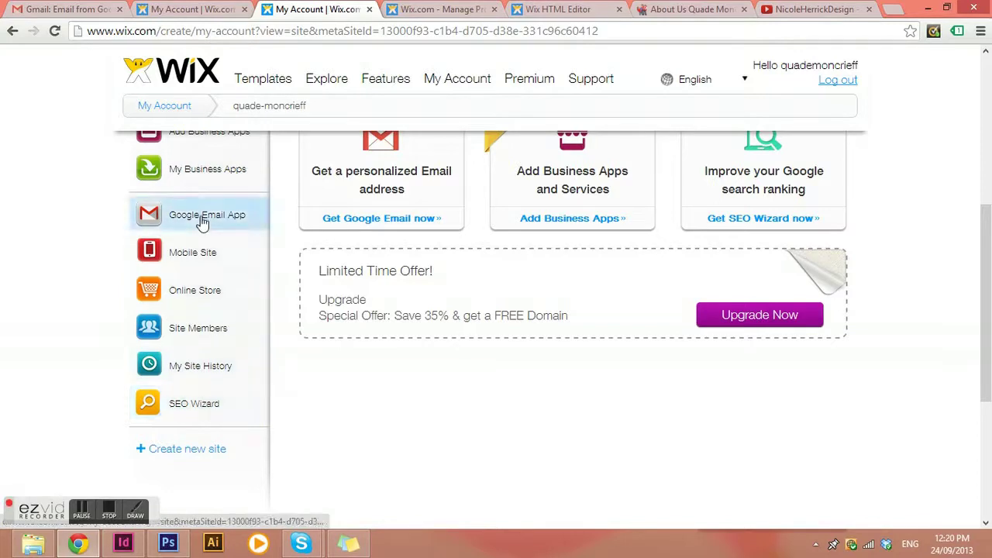
{"action": "scroll", "coordinate": [201, 222], "scroll_direction": "up", "scroll_amount": 2}
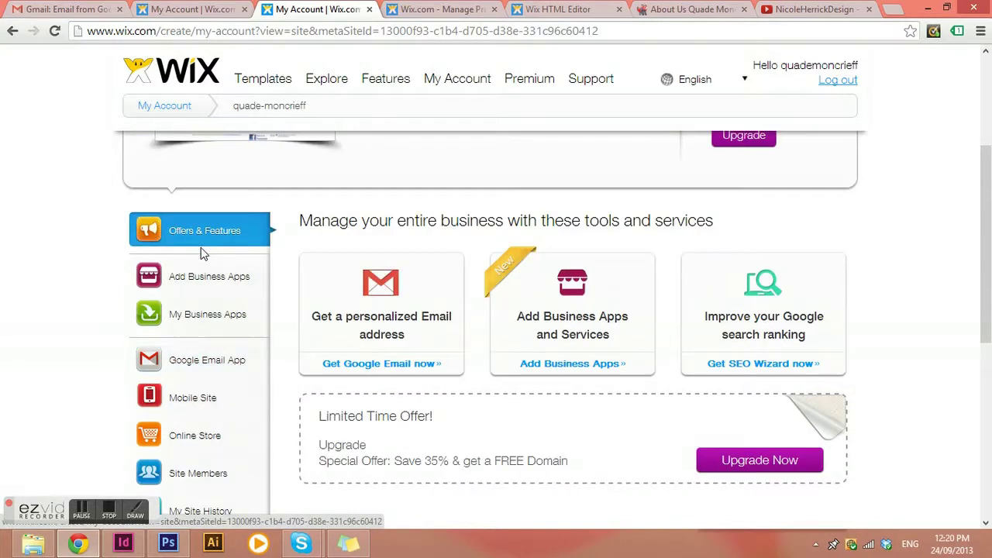
{"action": "scroll", "coordinate": [202, 258], "scroll_direction": "down", "scroll_amount": 2}
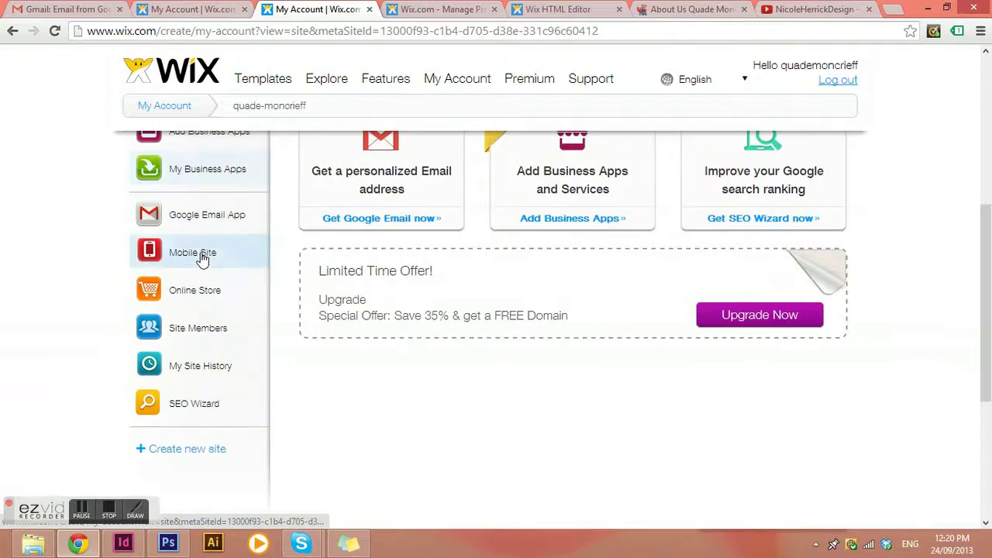
Open the SEO Wizard and run a report on the quade-moncrieff site for the search phrase "real estate west wyalong".
{"action": "left_click", "coordinate": [189, 412]}
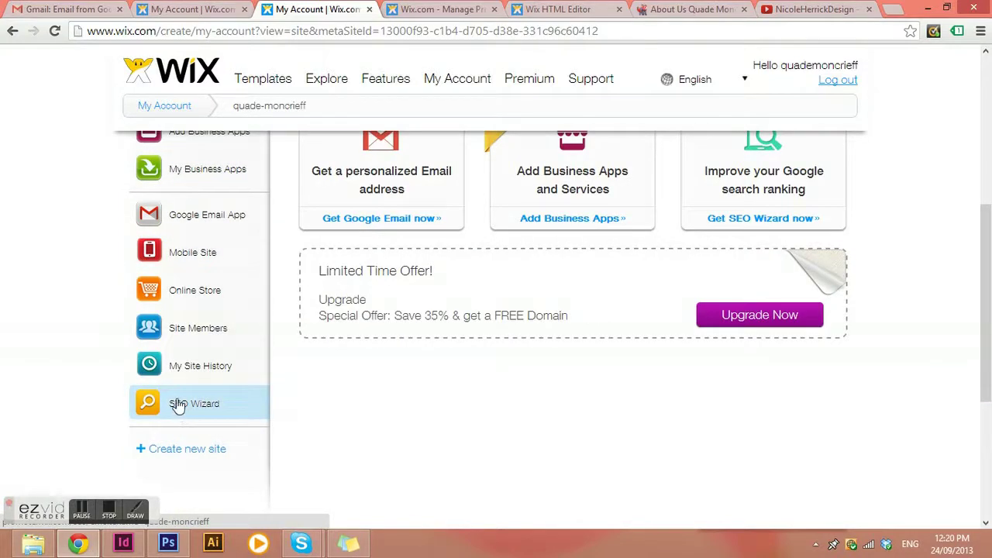
{"action": "left_click", "coordinate": [177, 405]}
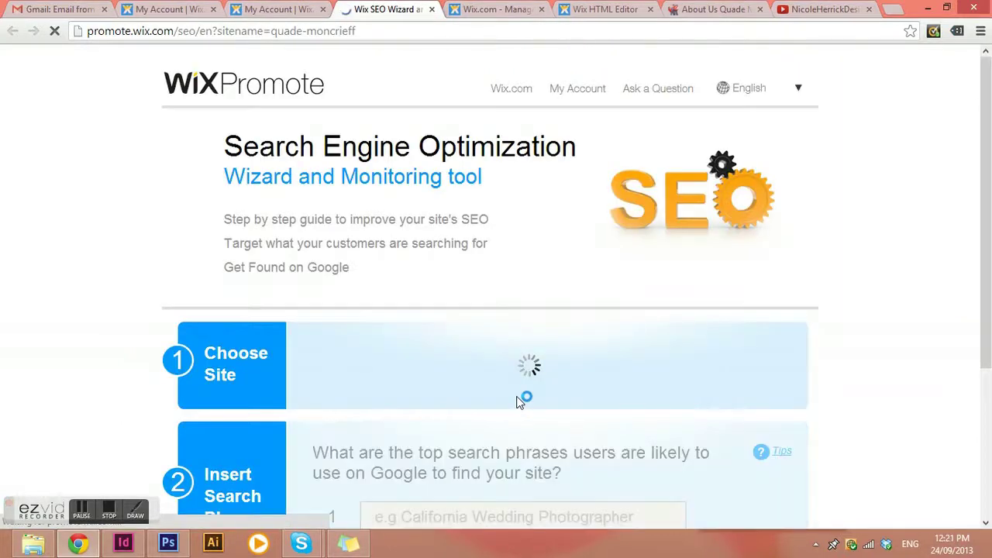
{"action": "scroll", "coordinate": [519, 403], "scroll_direction": "down", "scroll_amount": 1}
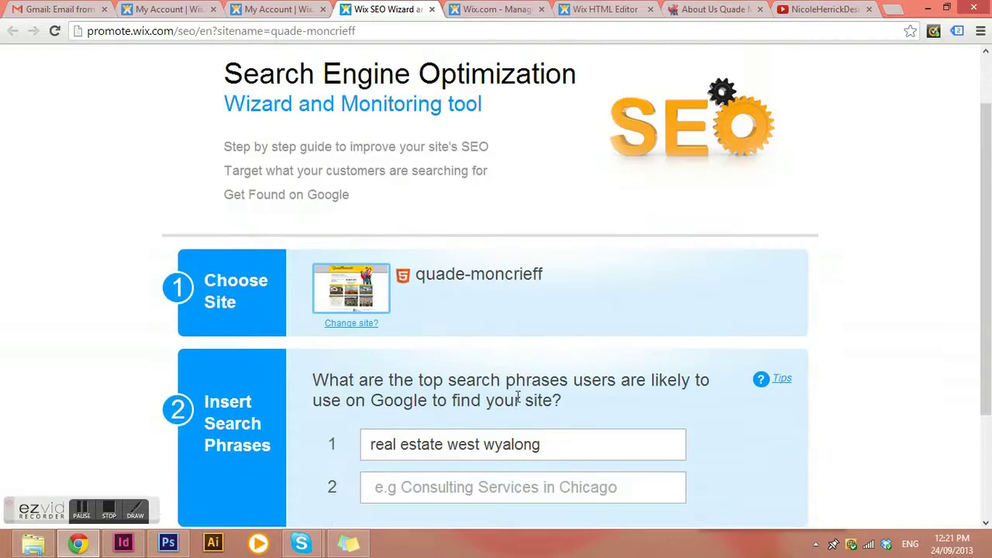
{"action": "scroll", "coordinate": [517, 398], "scroll_direction": "down", "scroll_amount": 1}
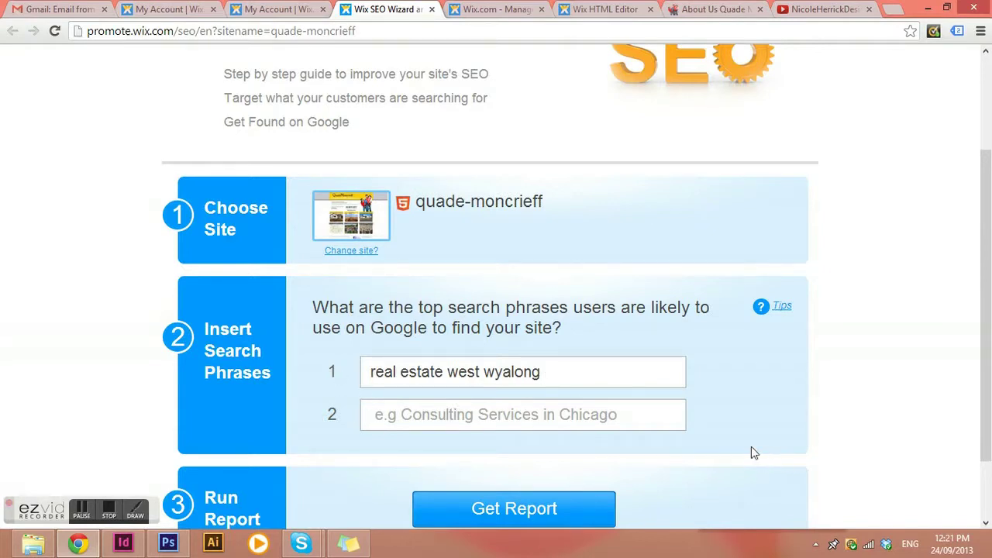
{"action": "scroll", "coordinate": [751, 453], "scroll_direction": "down", "scroll_amount": 2}
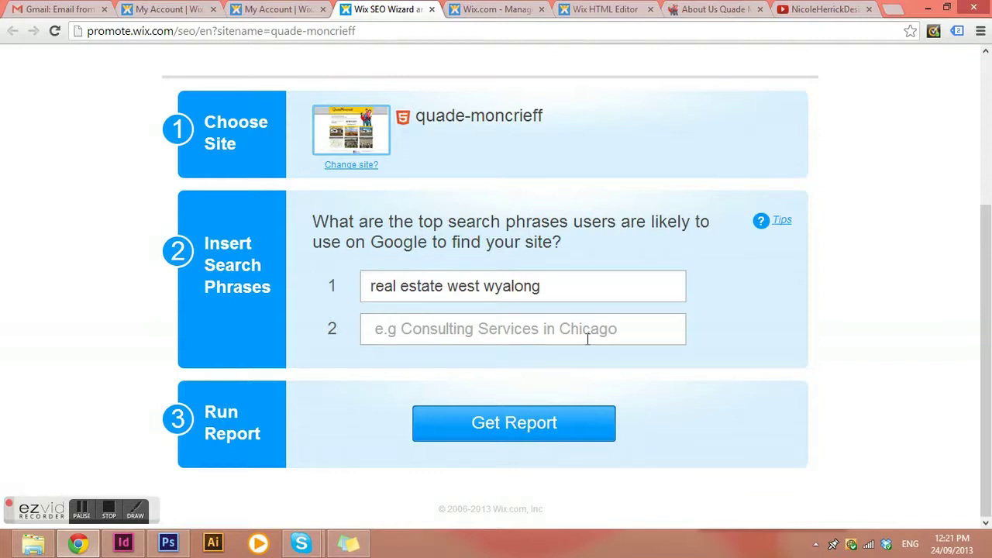
{"action": "left_click", "coordinate": [513, 425]}
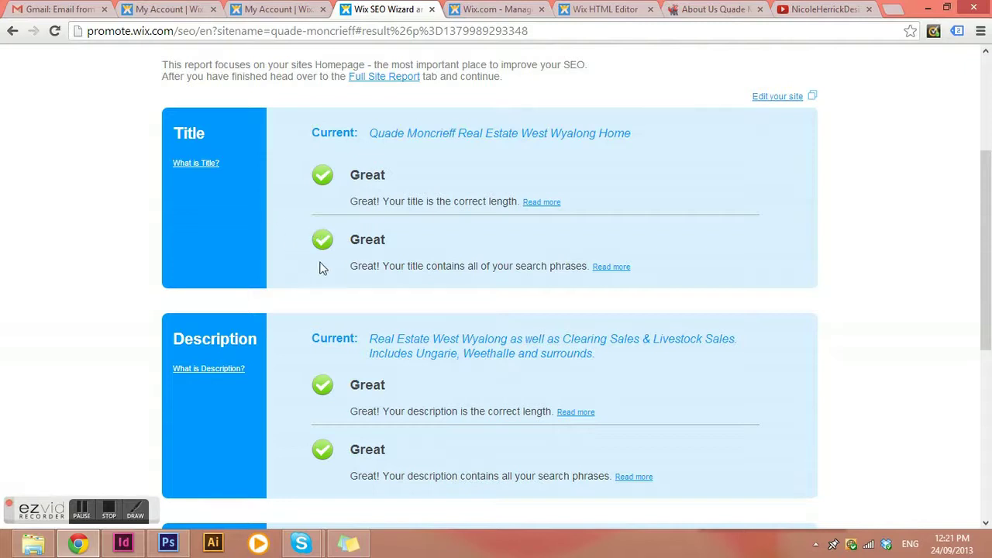
Read the SEO report's assessments of the homepage title, description, H1 headline and image names.
{"action": "scroll", "coordinate": [505, 276], "scroll_direction": "down", "scroll_amount": 2}
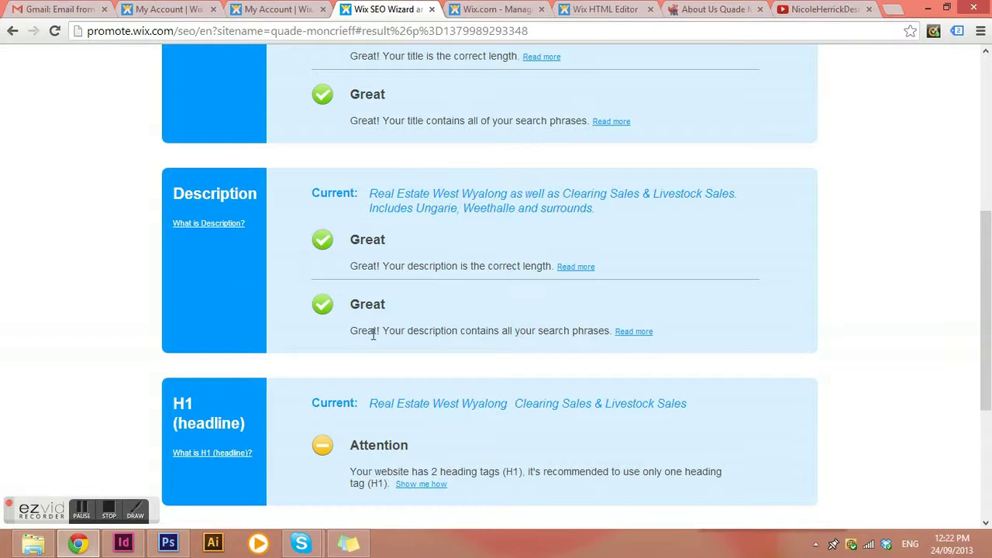
{"action": "scroll", "coordinate": [360, 299], "scroll_direction": "down", "scroll_amount": 2}
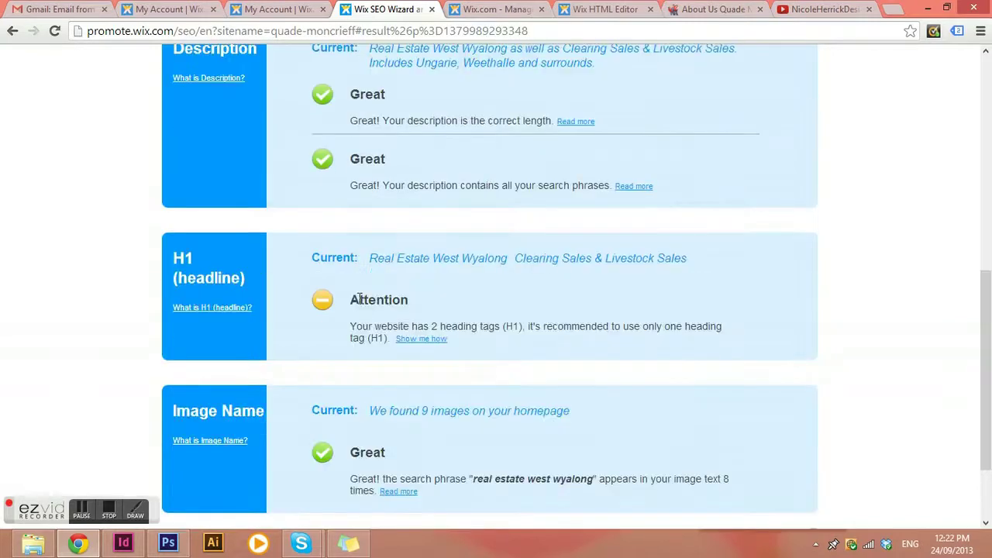
{"action": "scroll", "coordinate": [360, 299], "scroll_direction": "down", "scroll_amount": 1}
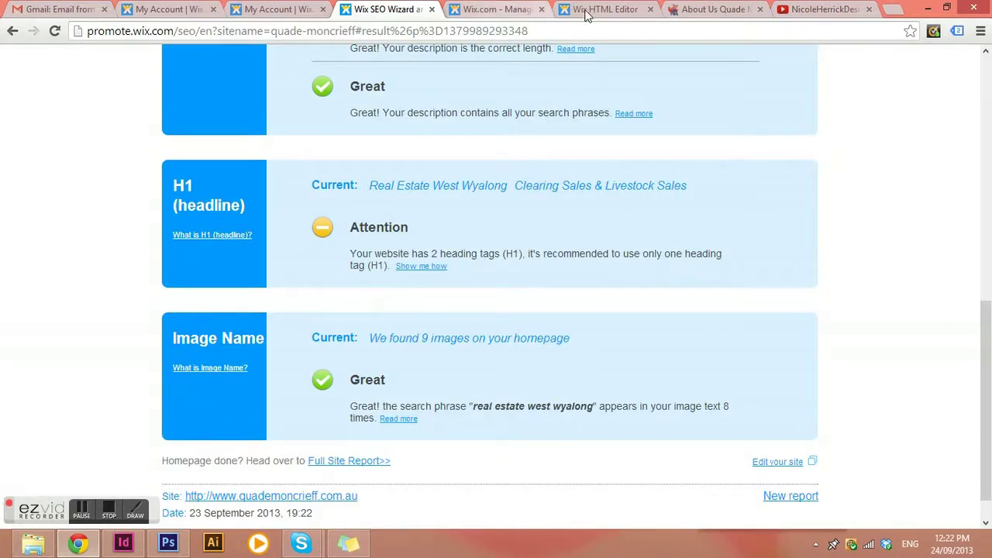
Check the headline on the live website's home page and return to the SEO report.
{"action": "left_click", "coordinate": [713, 10]}
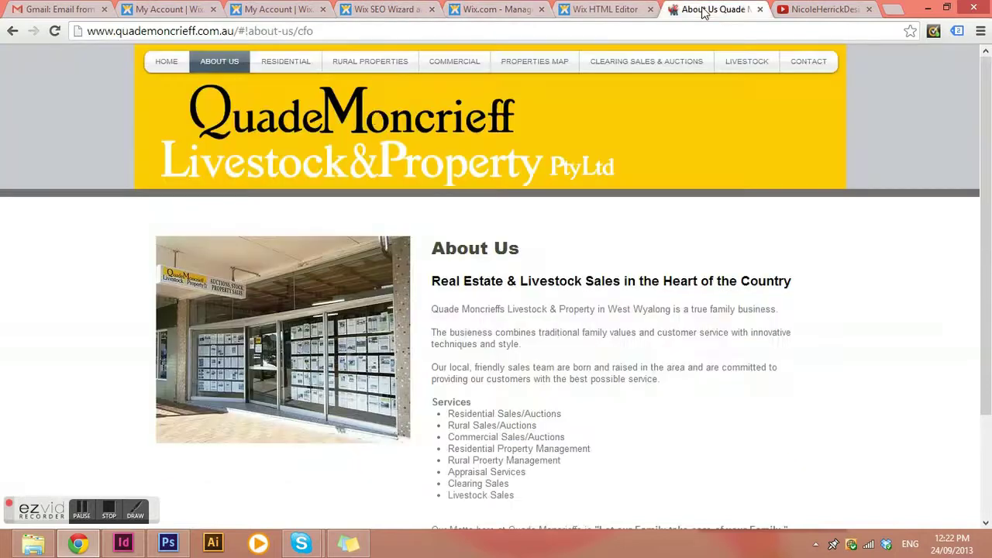
{"action": "left_click", "coordinate": [166, 61]}
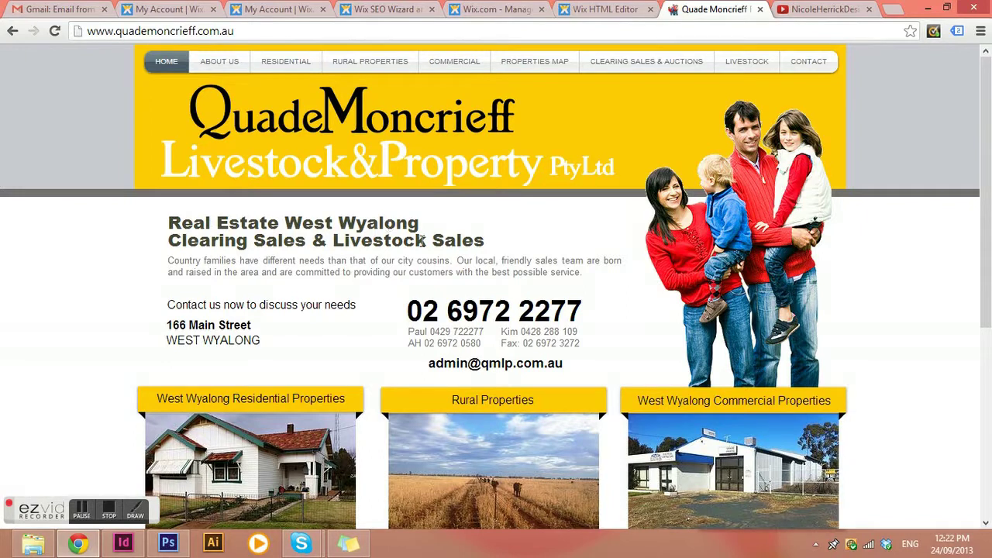
{"action": "left_click", "coordinate": [378, 9]}
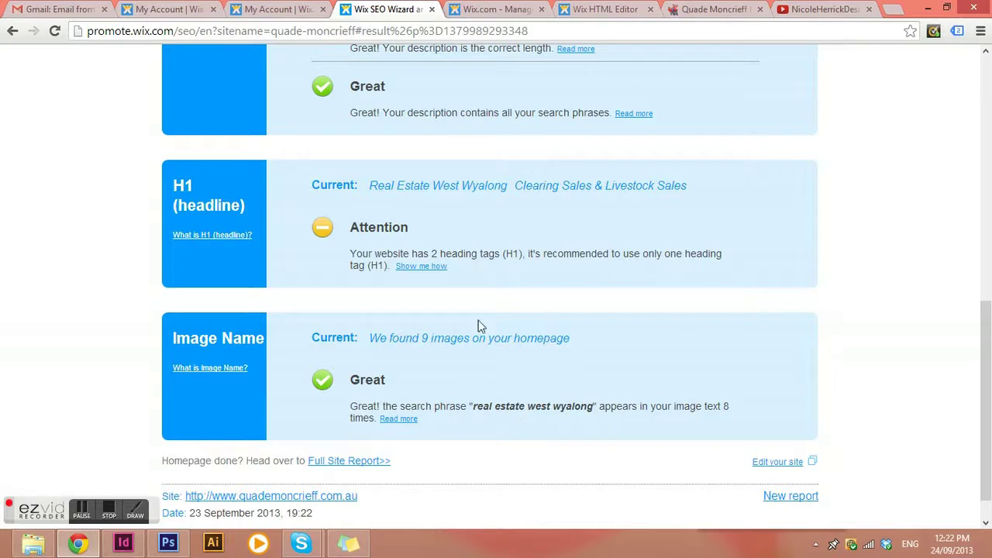
Look over the SEO report again, from the title and description sections to the image name section.
{"action": "scroll", "coordinate": [478, 329], "scroll_direction": "up", "scroll_amount": 6}
{"action": "scroll", "coordinate": [457, 302], "scroll_direction": "down", "scroll_amount": 6}
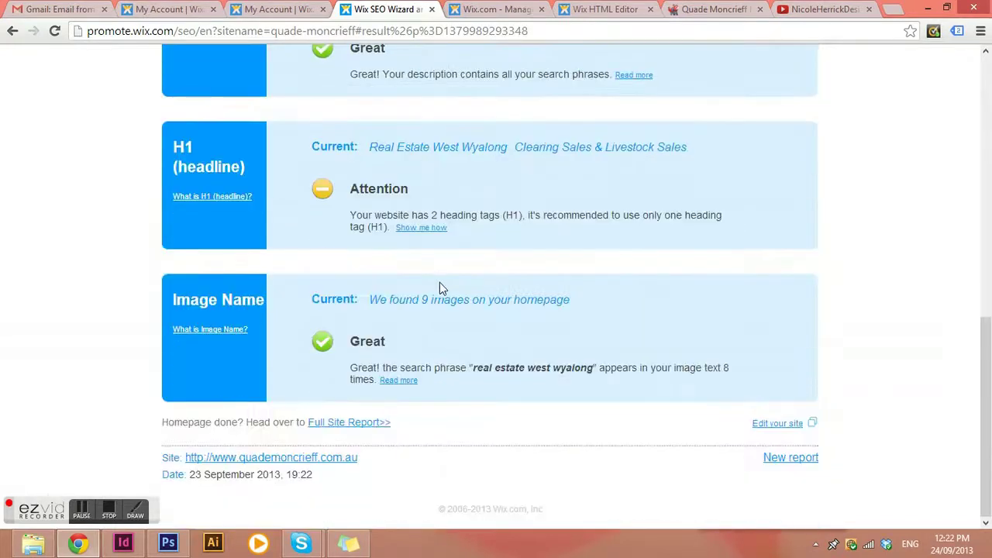
{"action": "scroll", "coordinate": [433, 300], "scroll_direction": "up", "scroll_amount": 5}
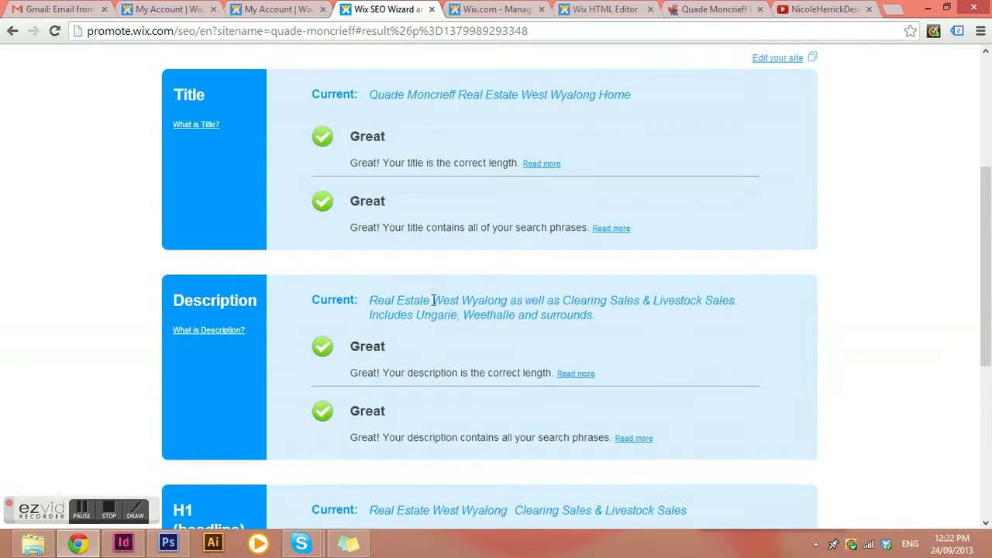